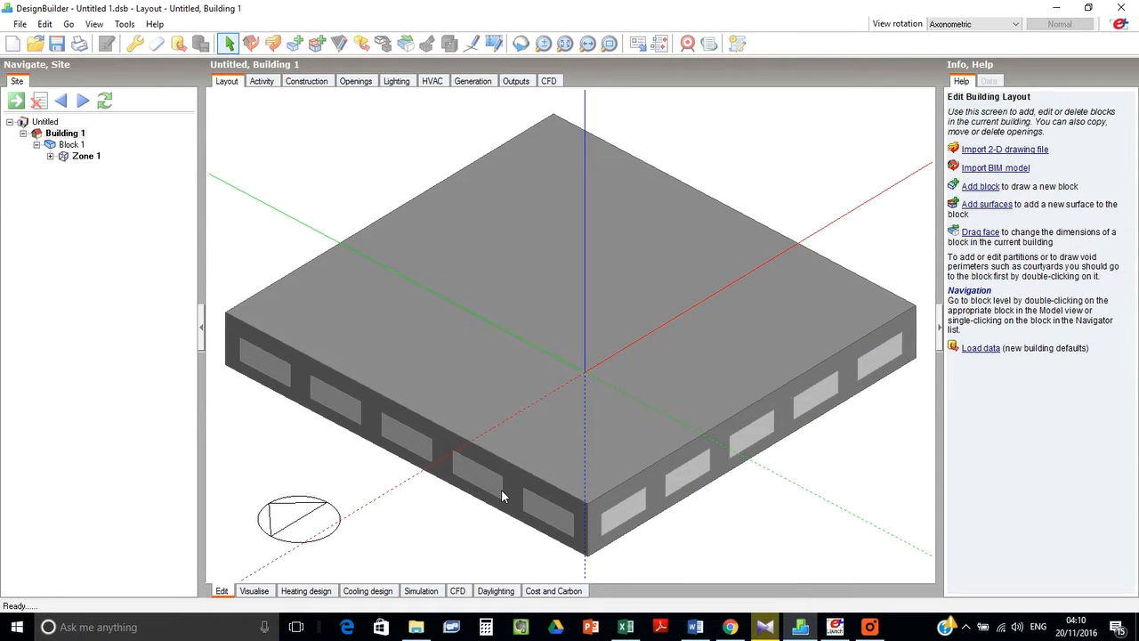
# View the inside of the block, return to Building 1 level and open the building's model options
pyautogui.doubleClick(518, 404)
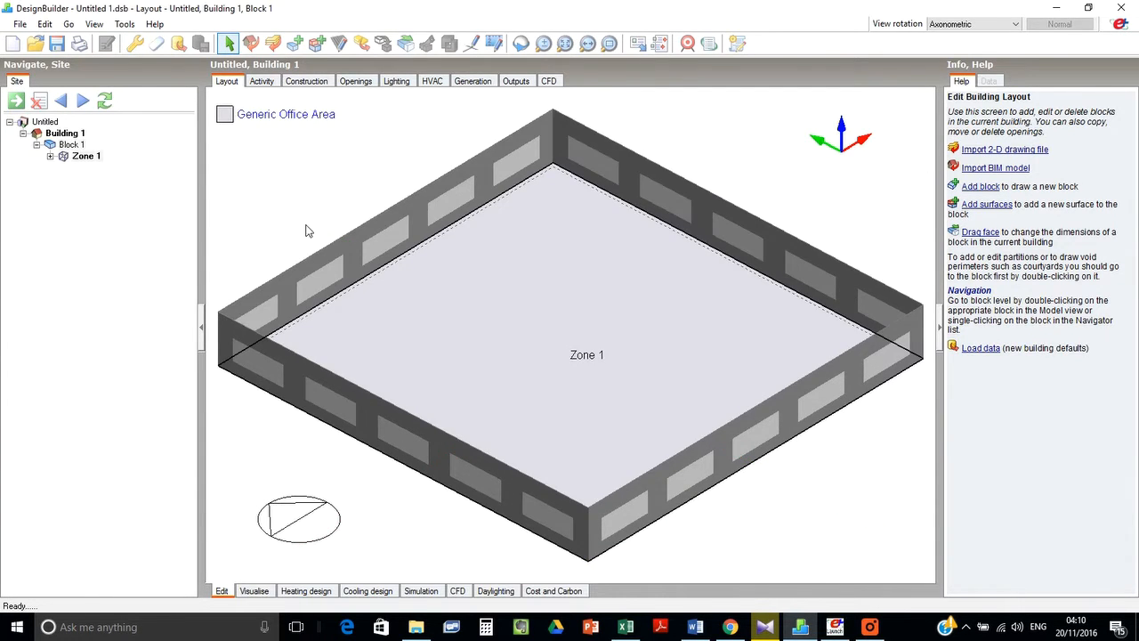
pyautogui.click(64, 133)
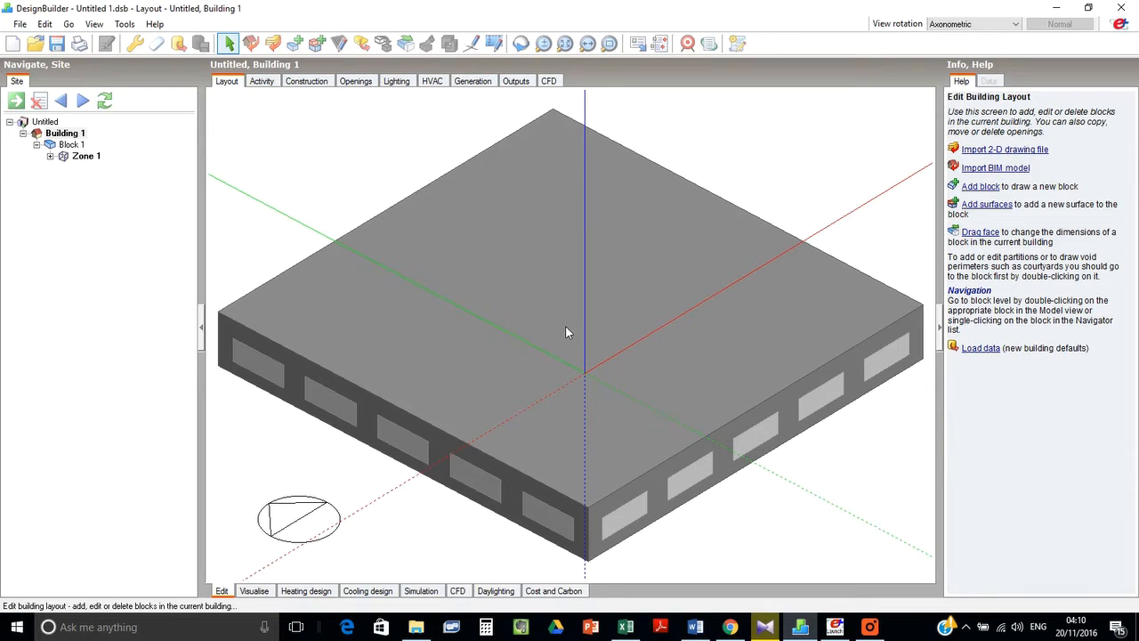
pyautogui.click(46, 25)
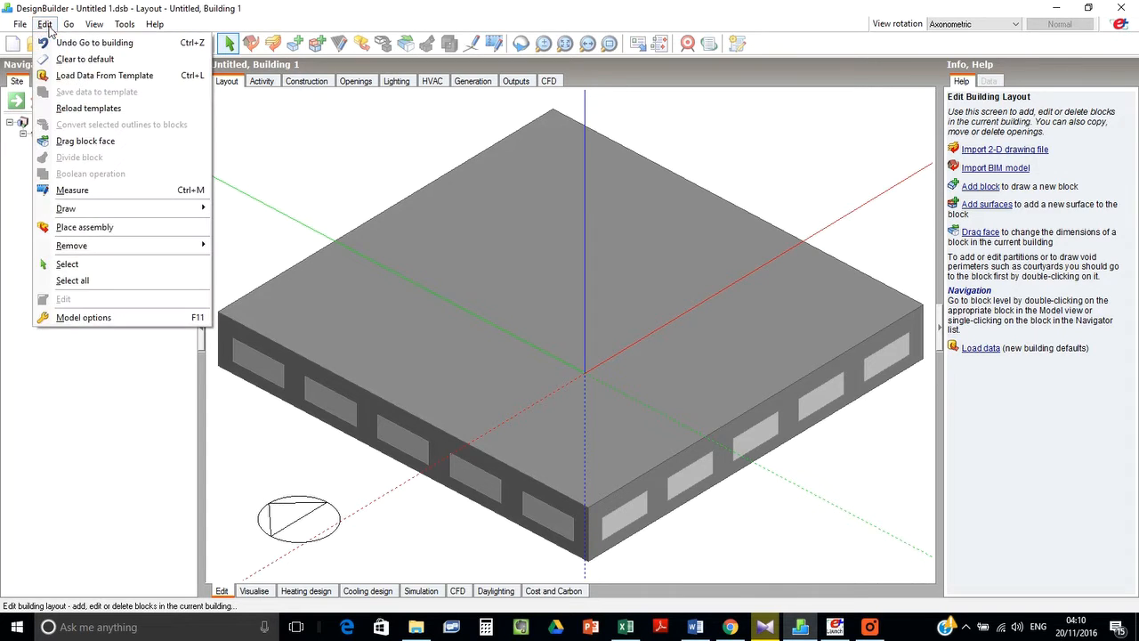
pyautogui.click(99, 318)
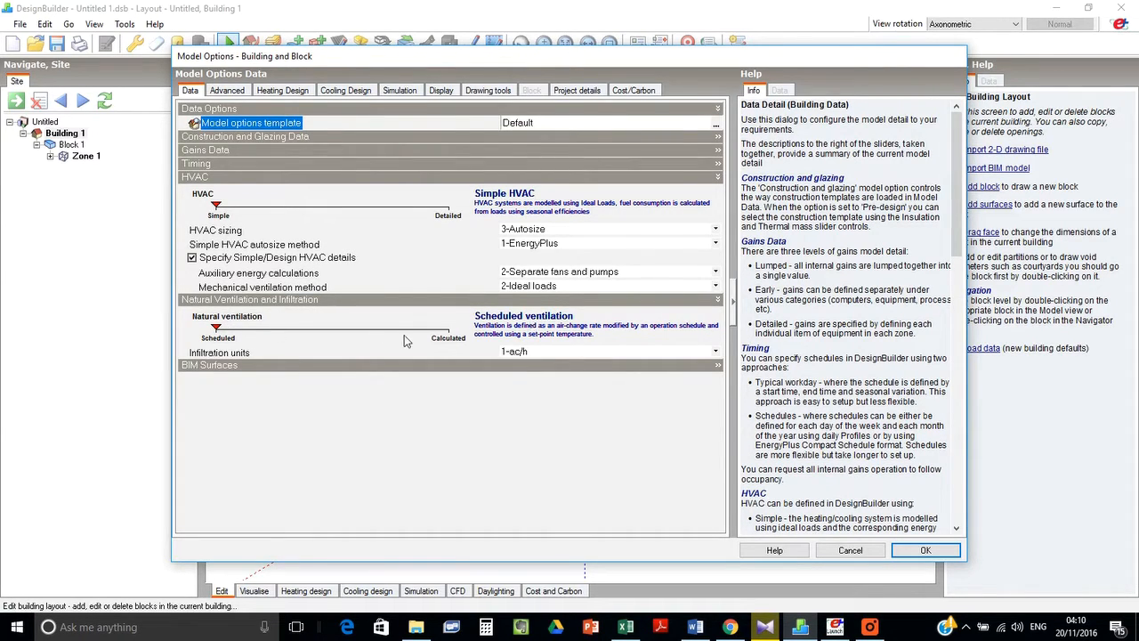
# Try natural ventilation at Calculated and Scheduled, and look through the available infiltration units under Calculated
pyautogui.click(449, 336)
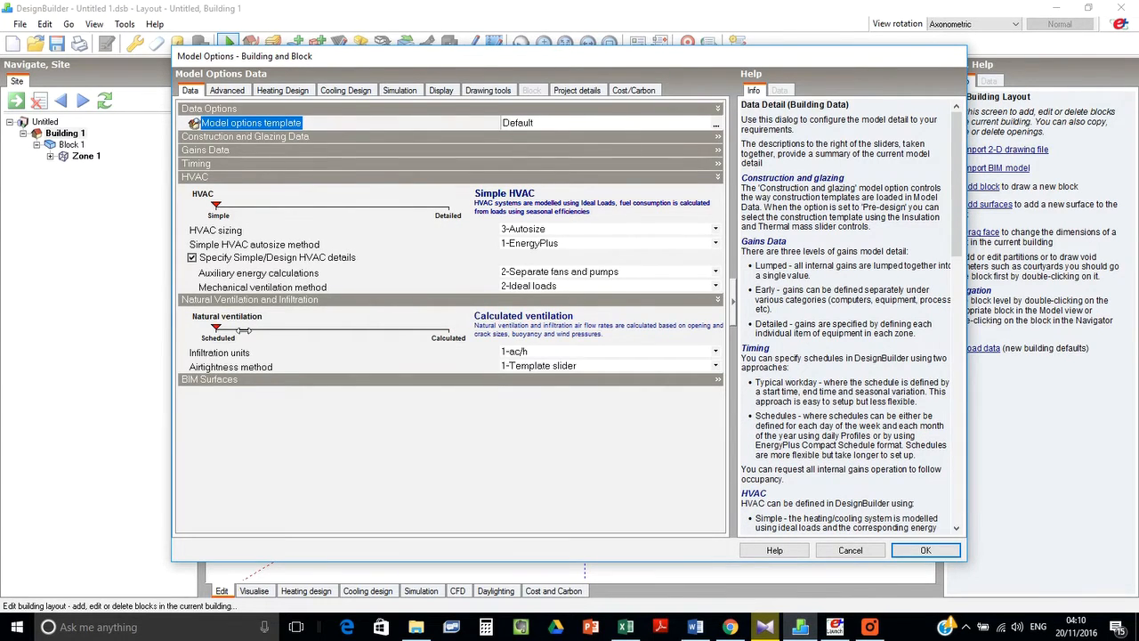
pyautogui.moveTo(245, 330); pyautogui.dragTo(240, 330)
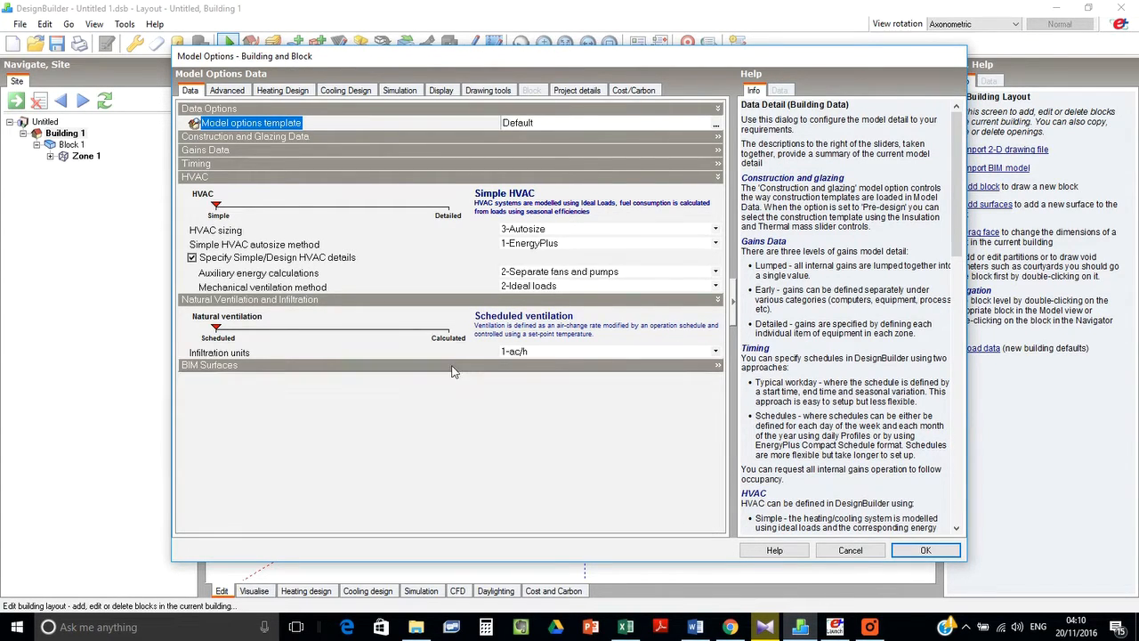
pyautogui.click(452, 338)
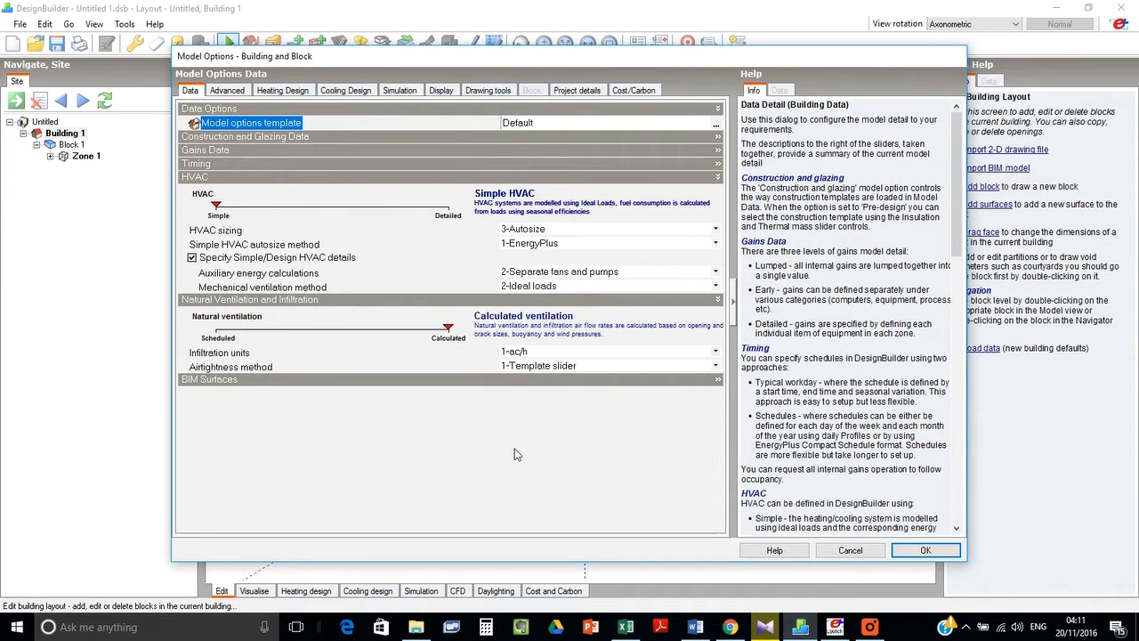
pyautogui.click(525, 352)
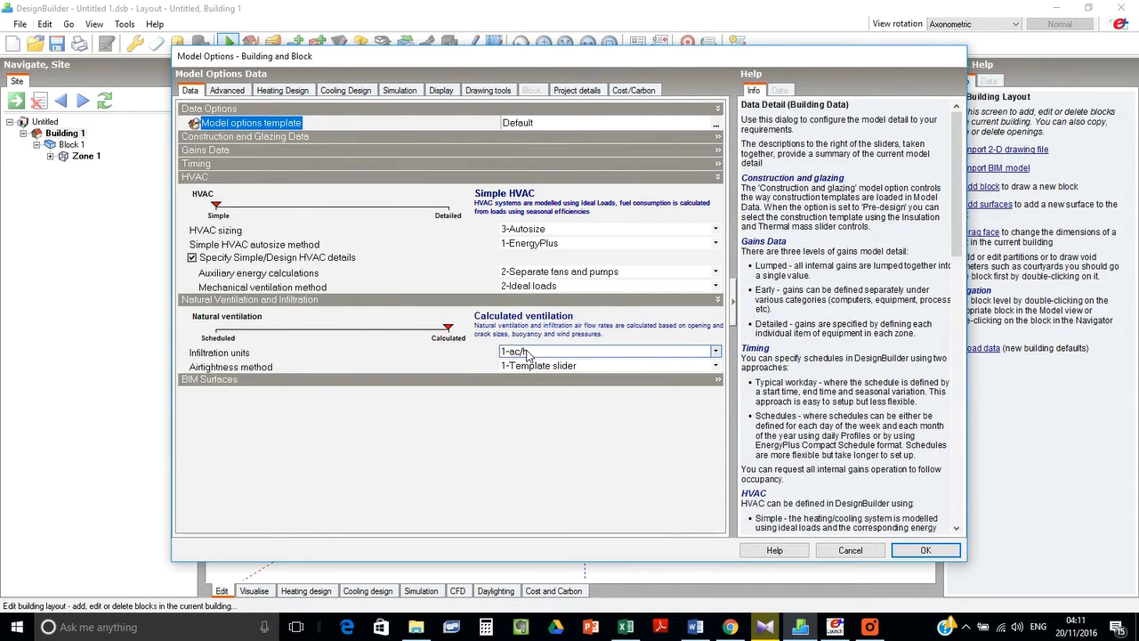
pyautogui.click(525, 352)
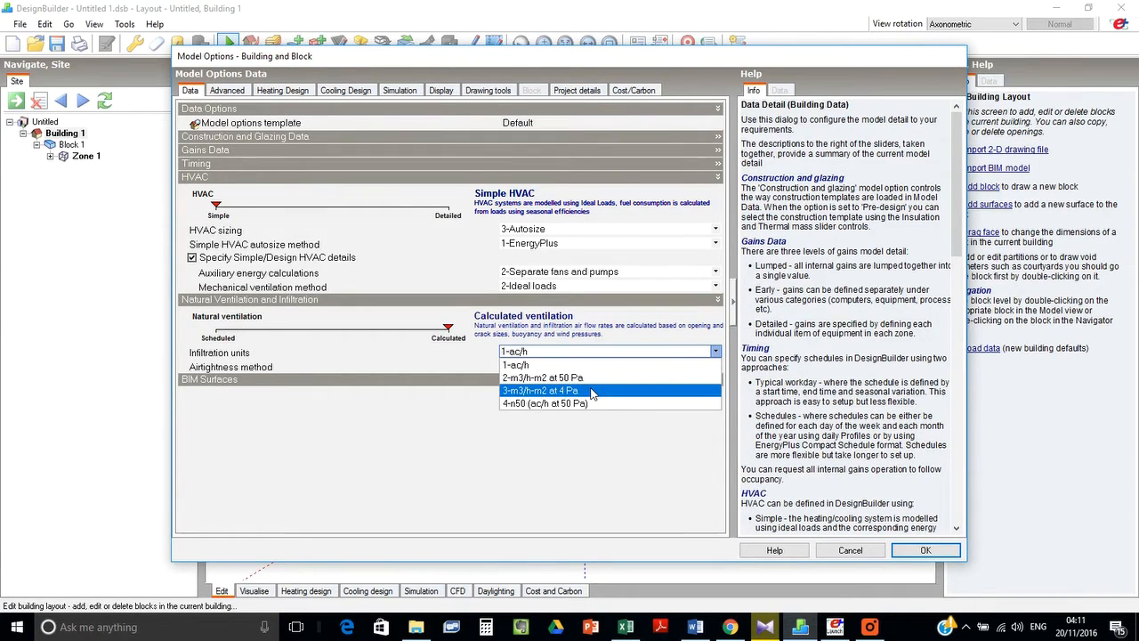
pyautogui.click(545, 451)
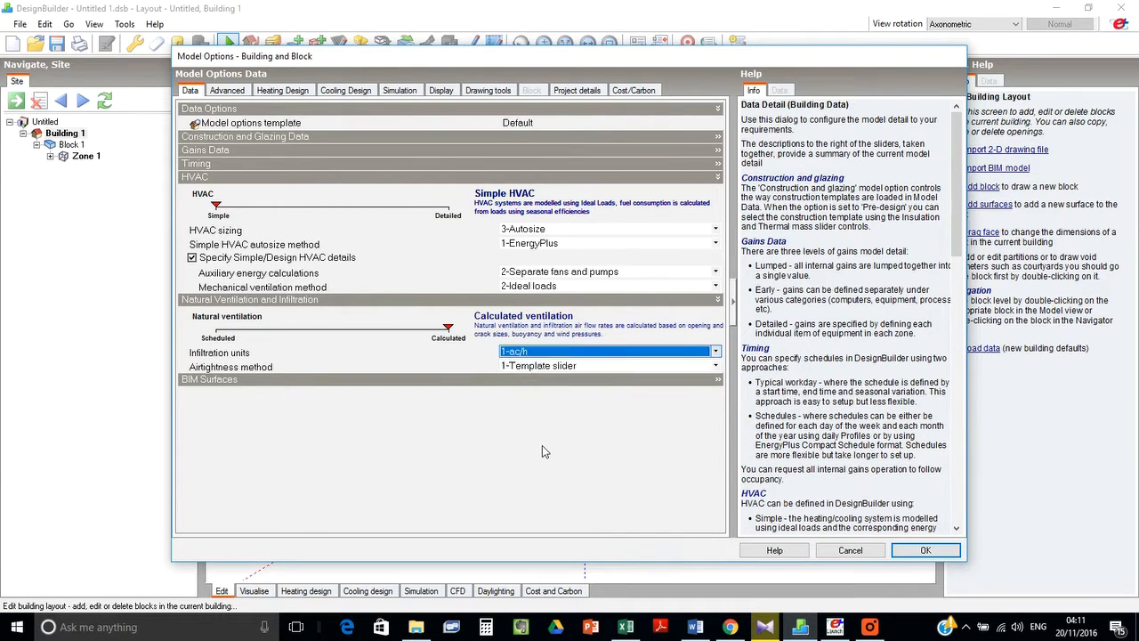
# Set natural ventilation to Scheduled in the model options and accept the settings
pyautogui.click(220, 330)
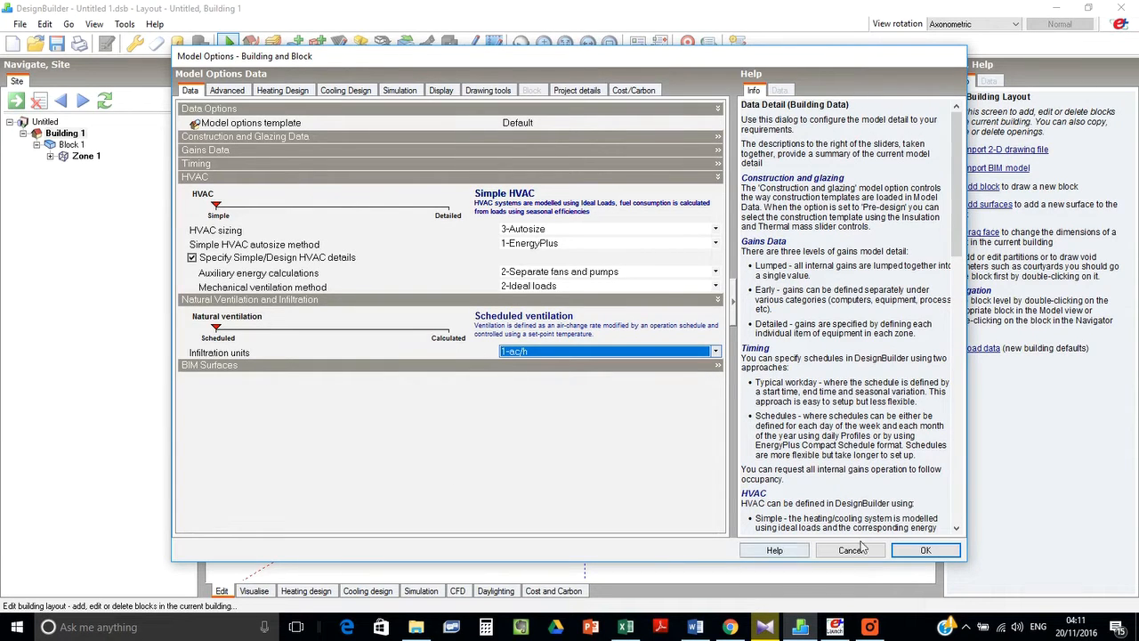
pyautogui.click(918, 552)
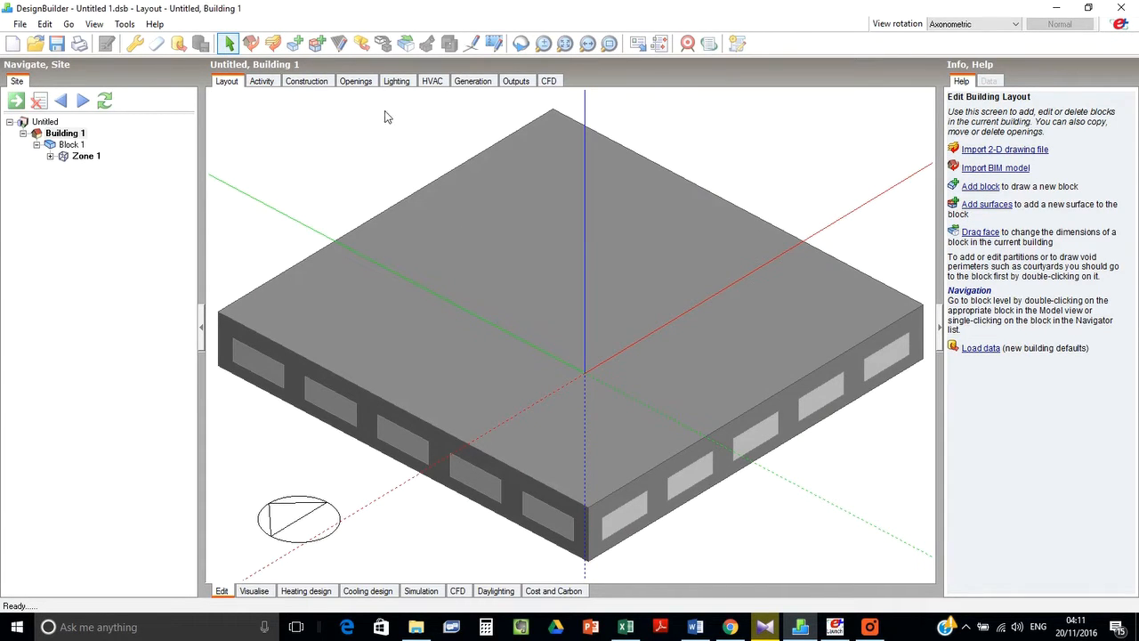
# Review Building 1's natural ventilation settings in the HVAC data, including the choices for the outside air definition method
pyautogui.click(435, 82)
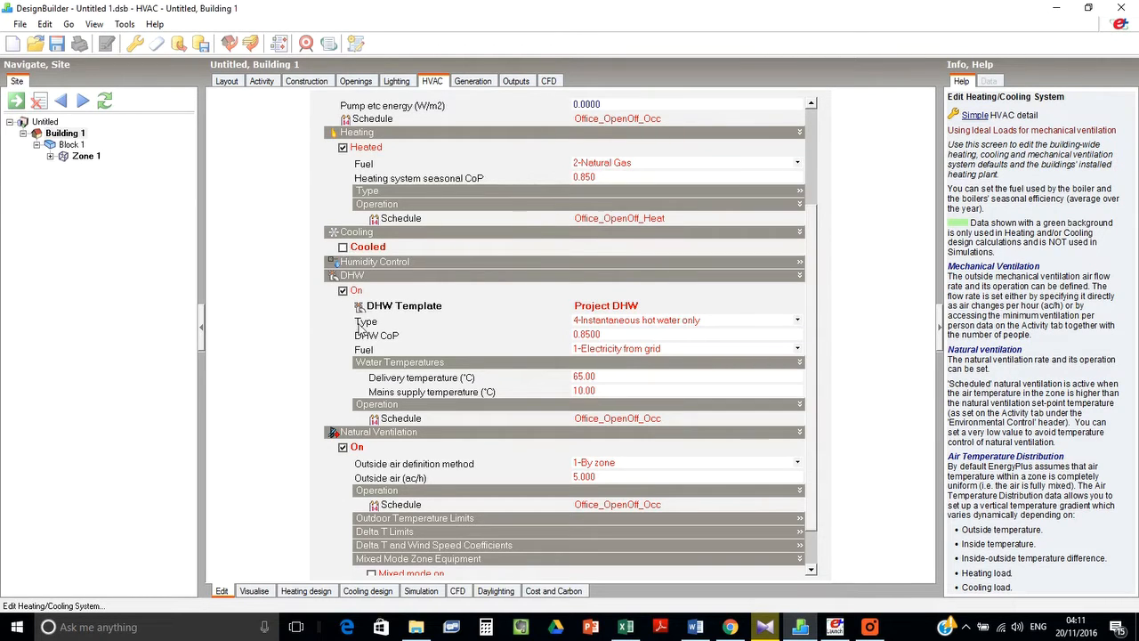
pyautogui.click(343, 448)
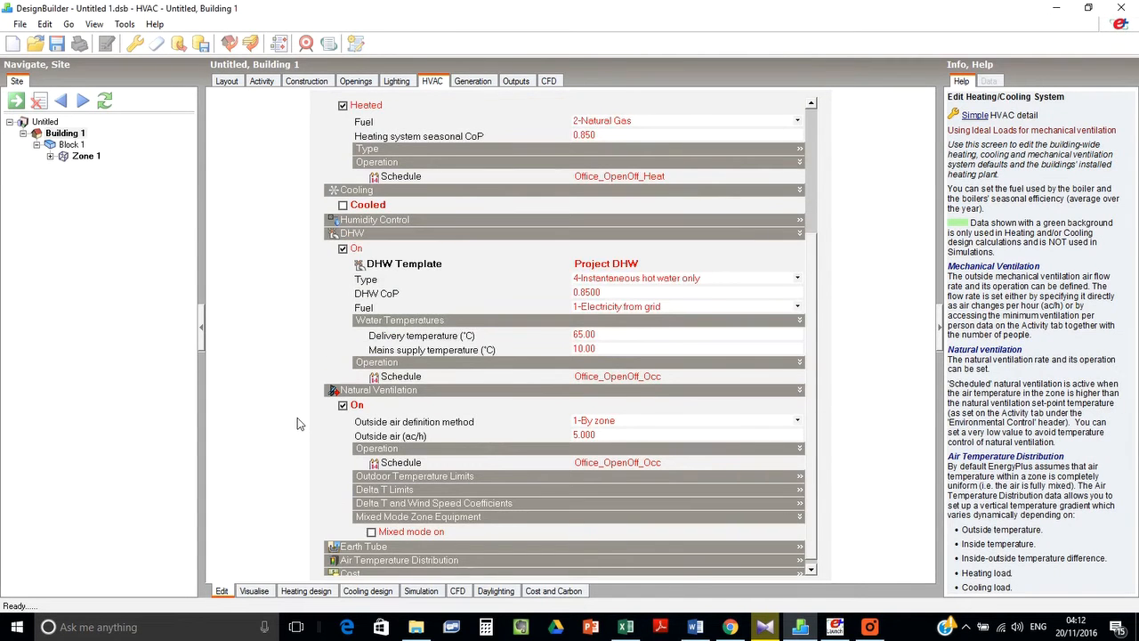
pyautogui.scroll(-1, 297, 423)
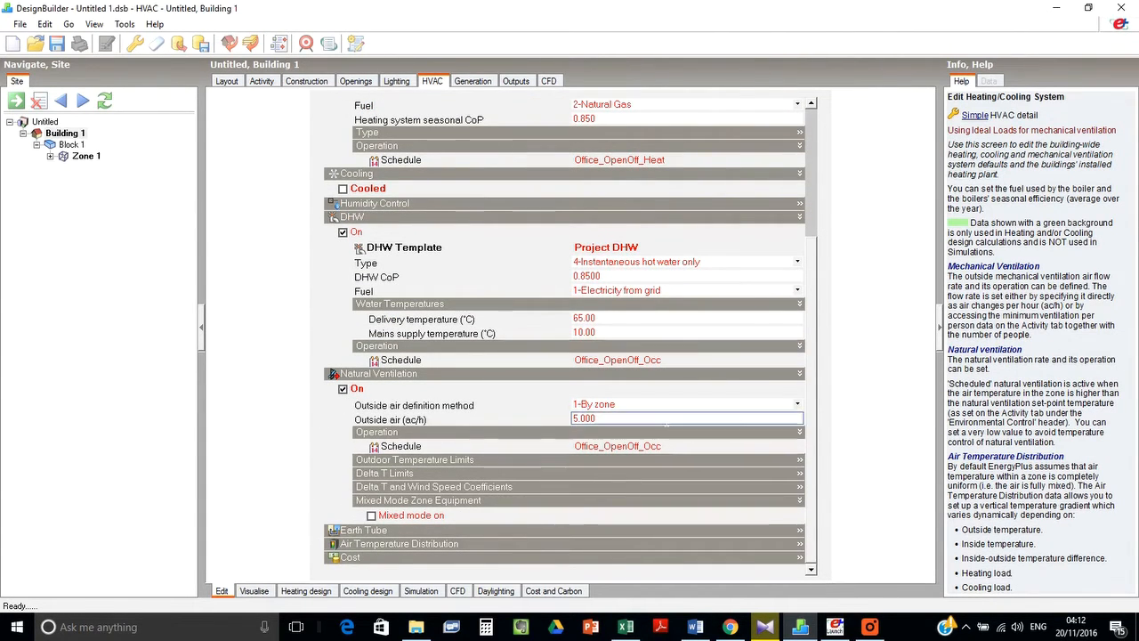
pyautogui.click(658, 406)
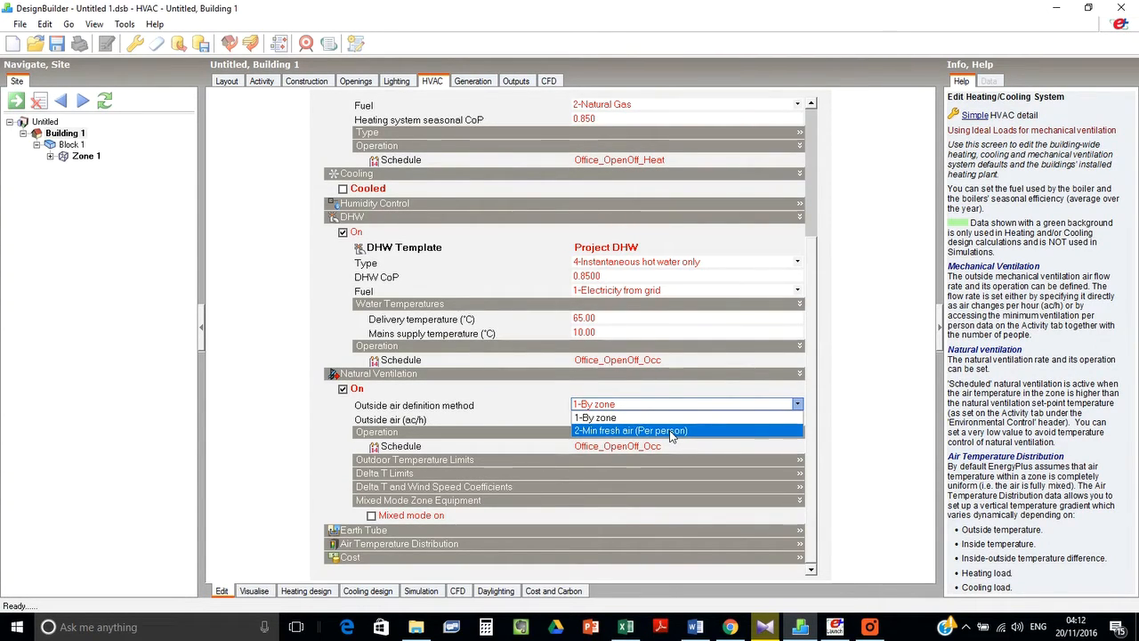
pyautogui.click(646, 389)
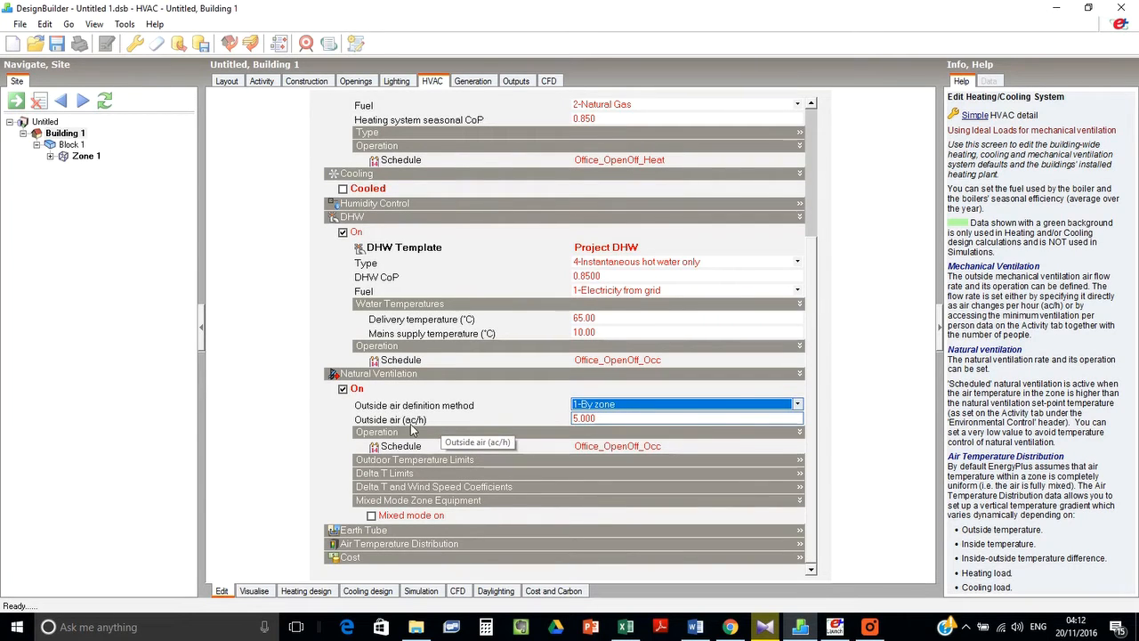
# Examine the outside air rate and the daily profiles of the natural ventilation operation schedule
pyautogui.click(612, 426)
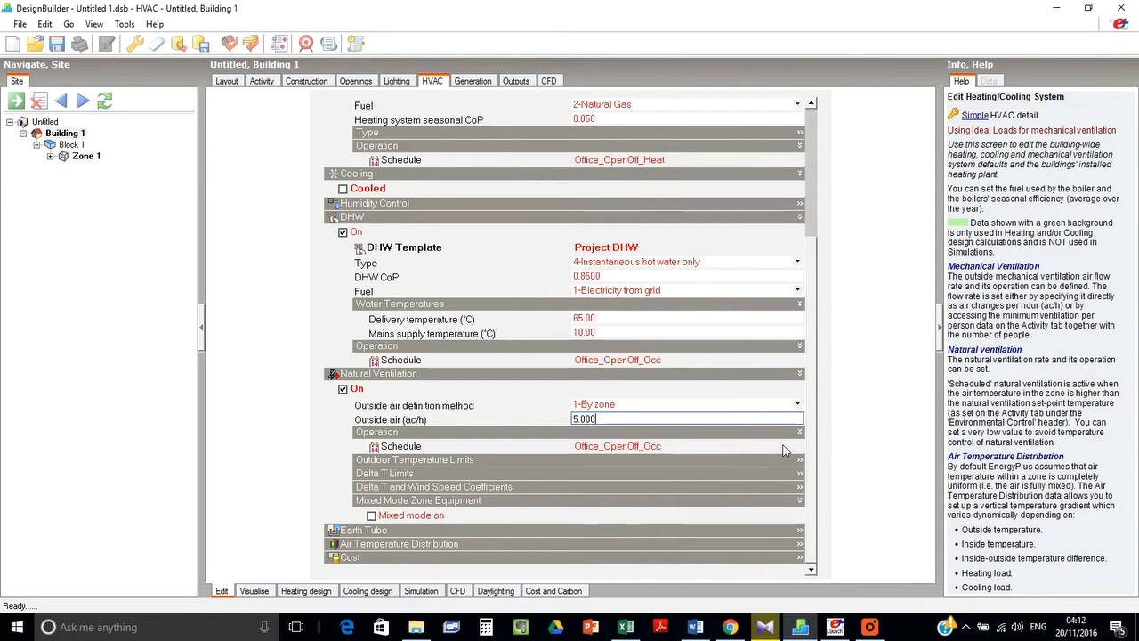
pyautogui.click(595, 447)
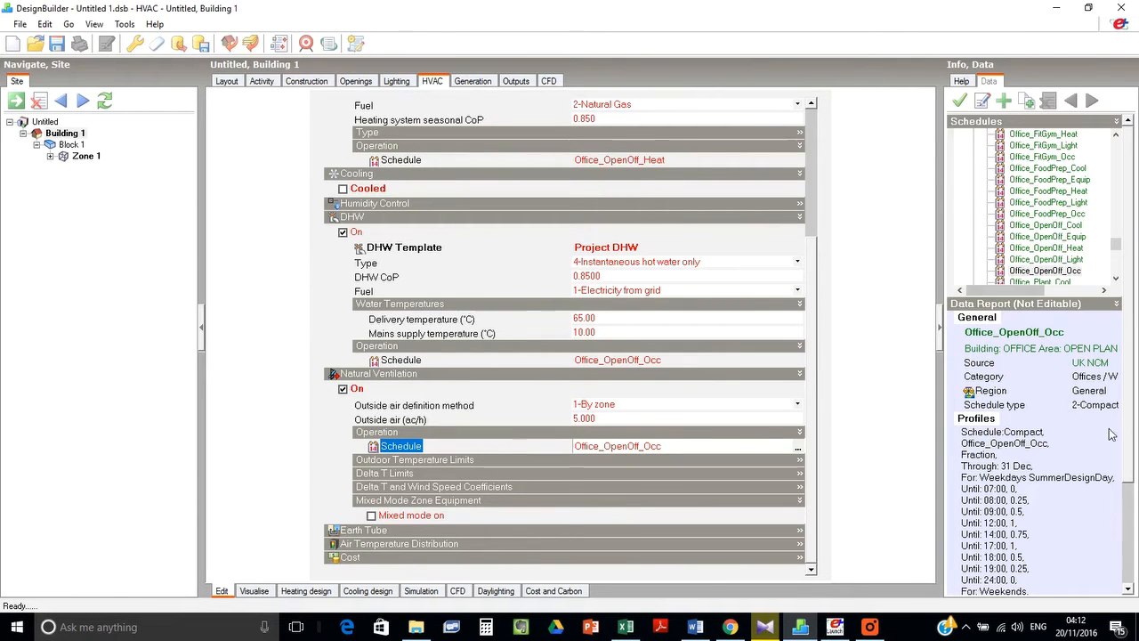
pyautogui.moveTo(1127, 445); pyautogui.dragTo(1129, 556)
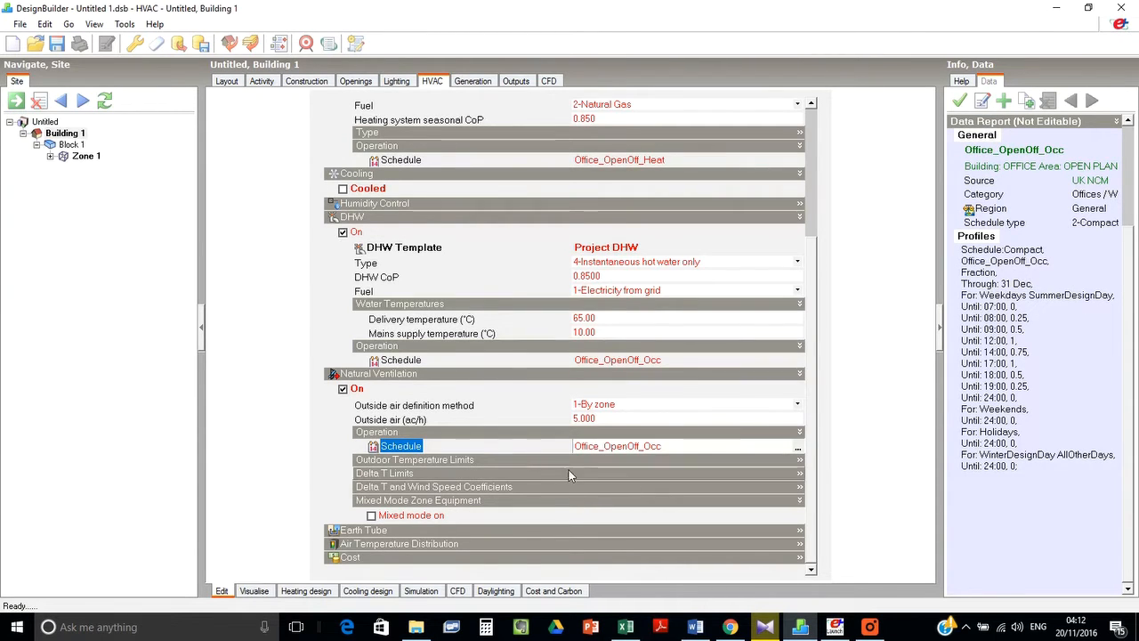
# Enable outdoor minimum temperature control in the natural ventilation's outdoor temperature limits and inspect its minimum temperature value
pyautogui.click(516, 460)
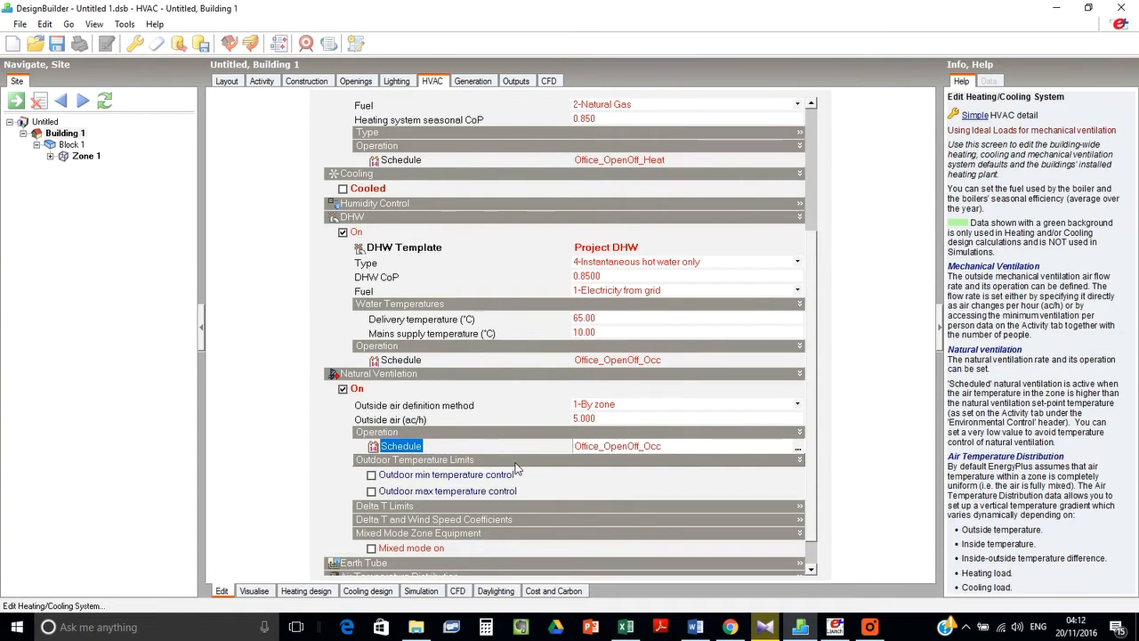
pyautogui.scroll(-1, 815, 428)
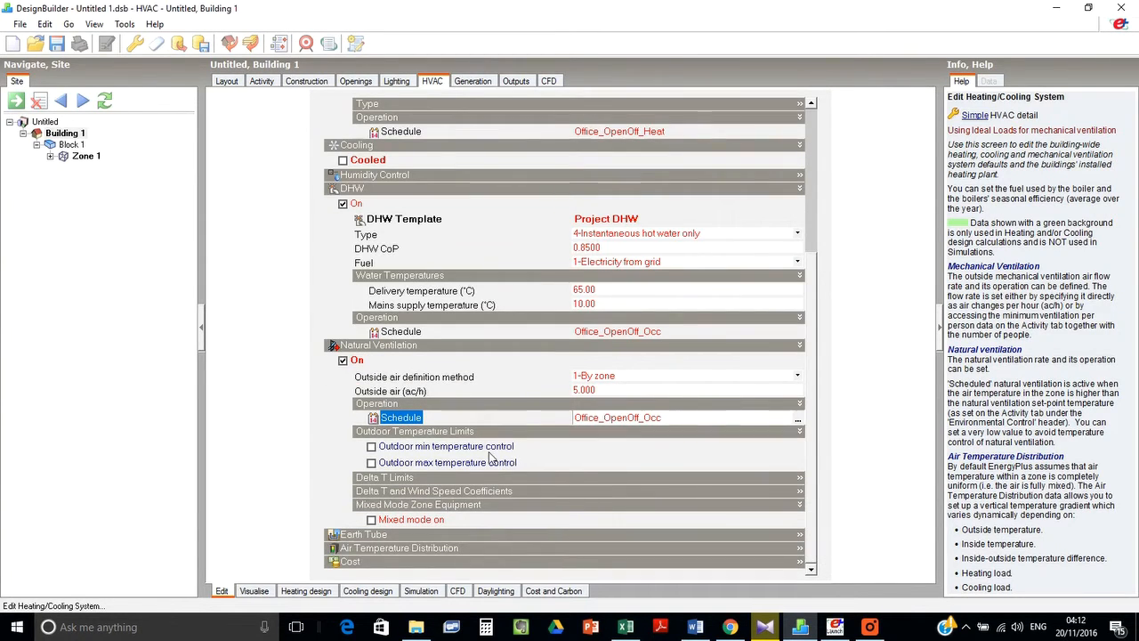
pyautogui.click(488, 449)
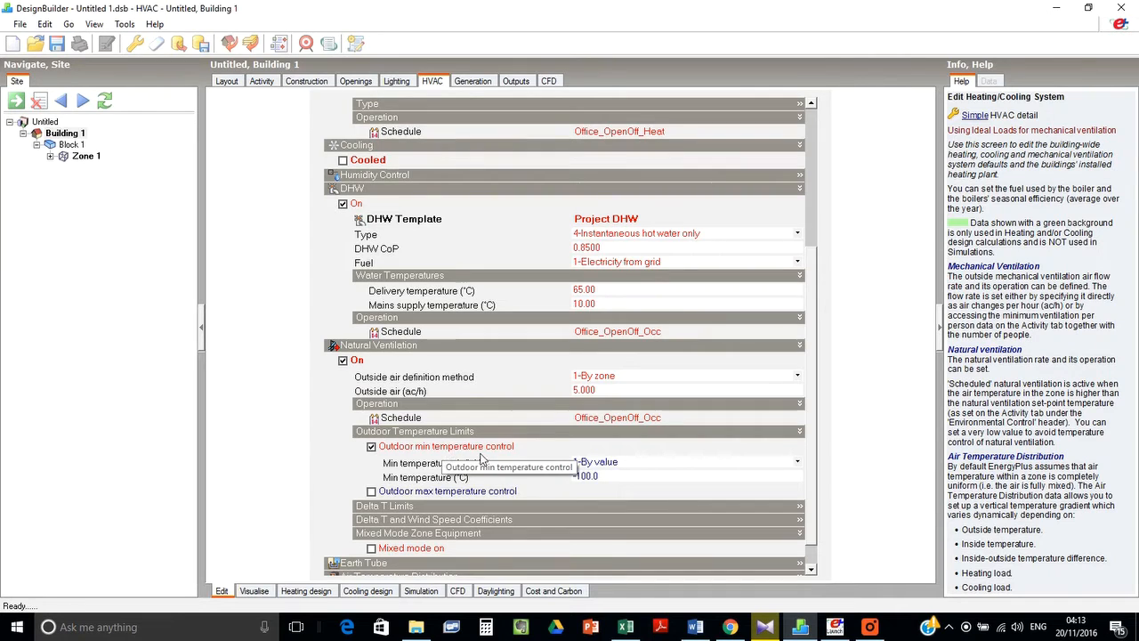
pyautogui.click(614, 476)
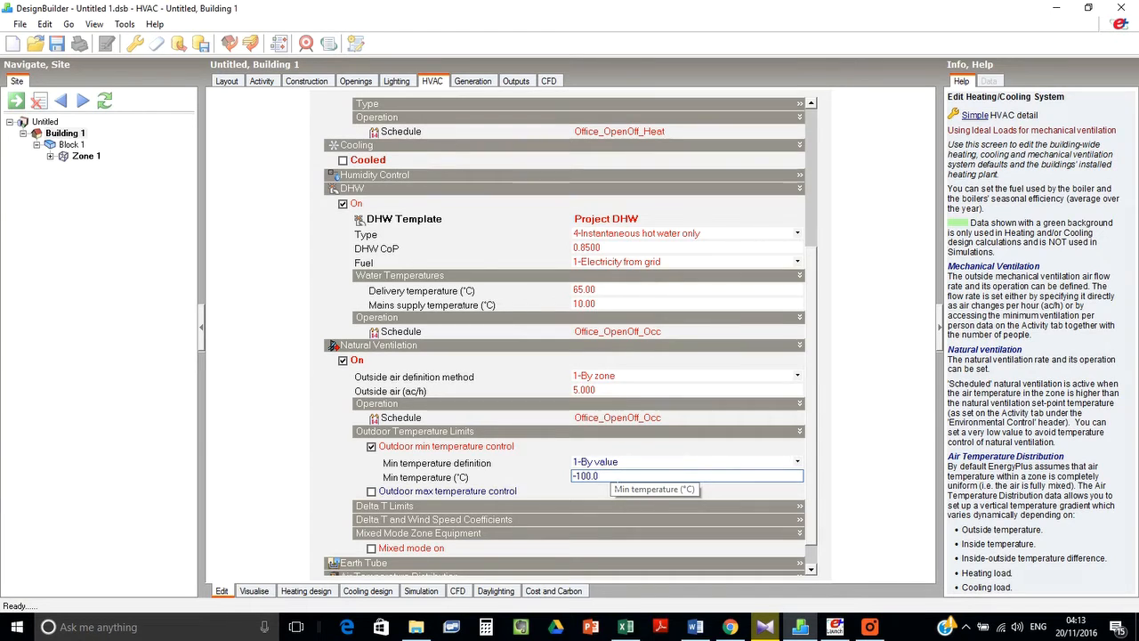
pyautogui.press('Return')
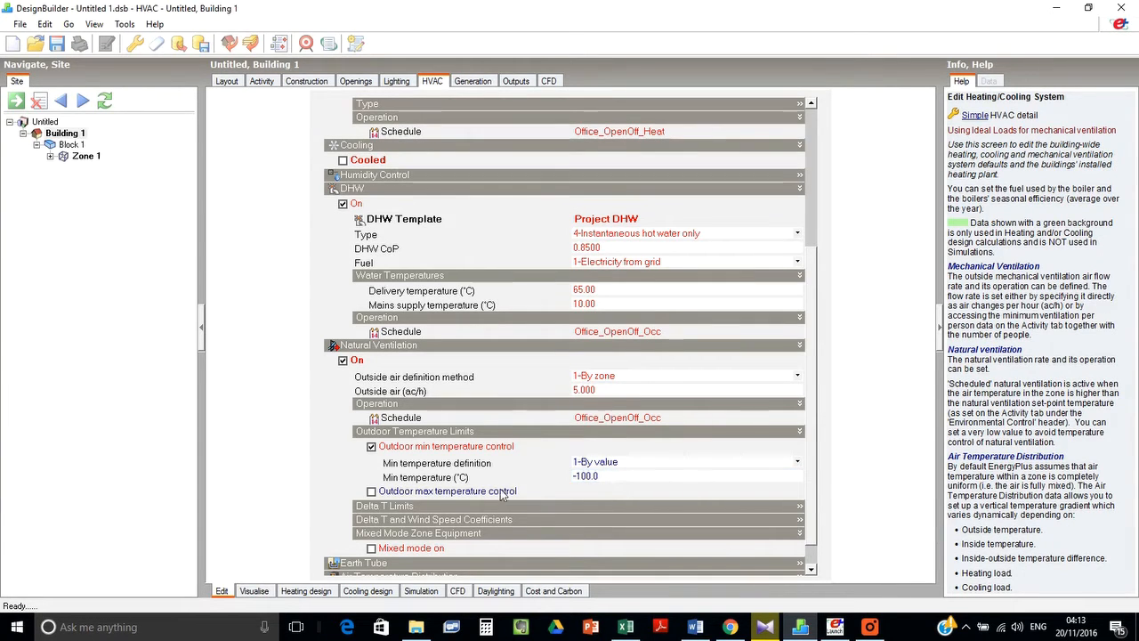
# Try outdoor maximum temperature control, inspect its temperature value, and disable the control again
pyautogui.click(502, 496)
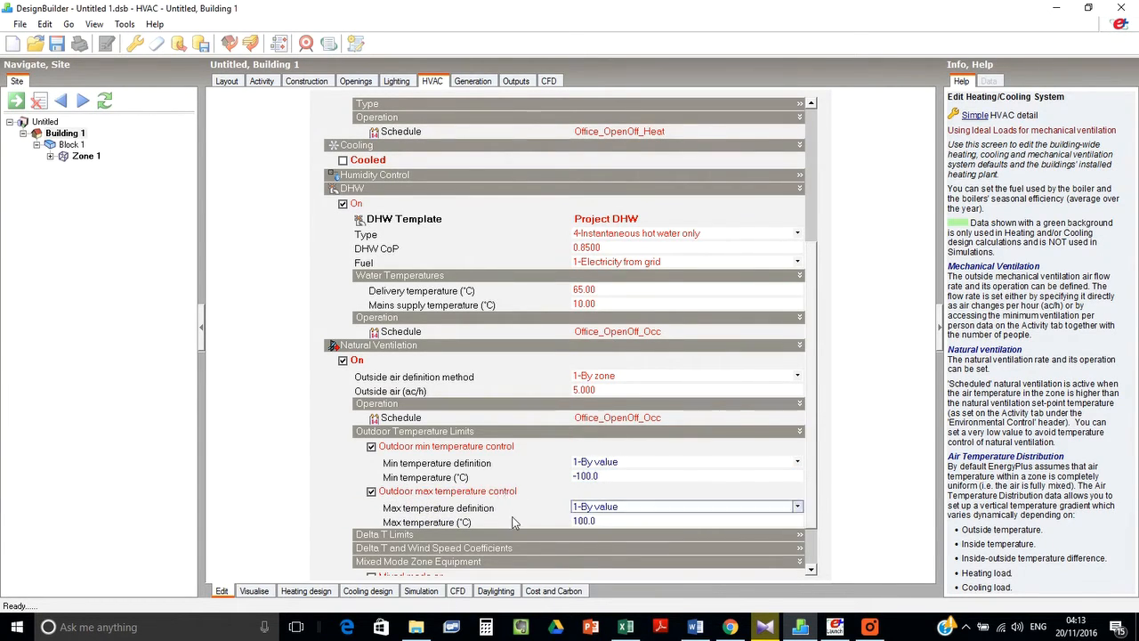
pyautogui.click(593, 521)
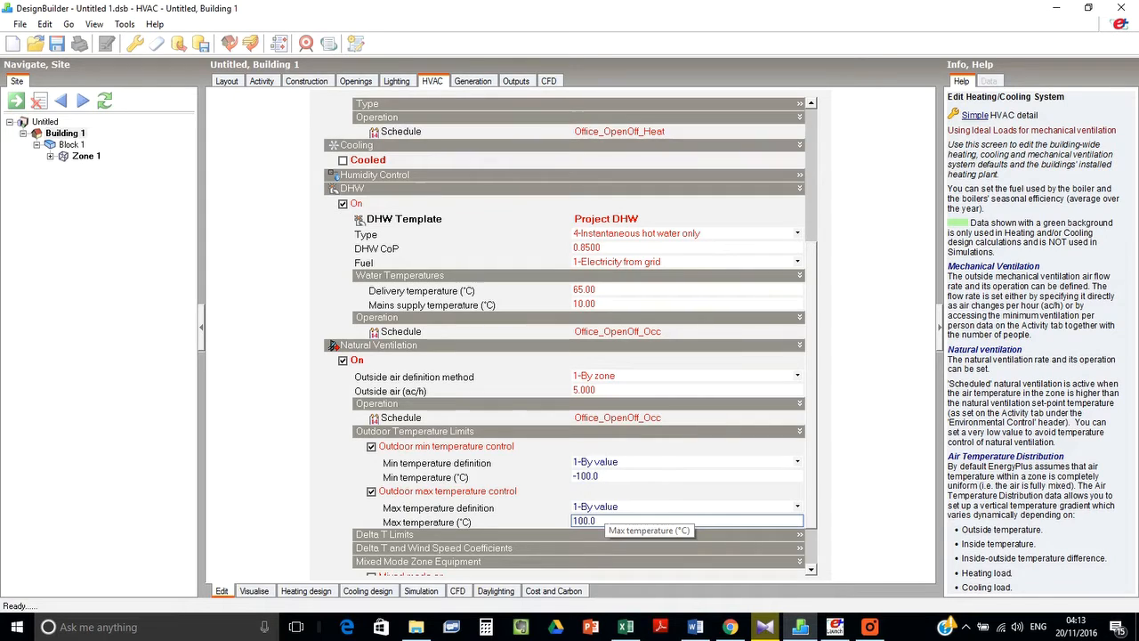
pyautogui.click(638, 462)
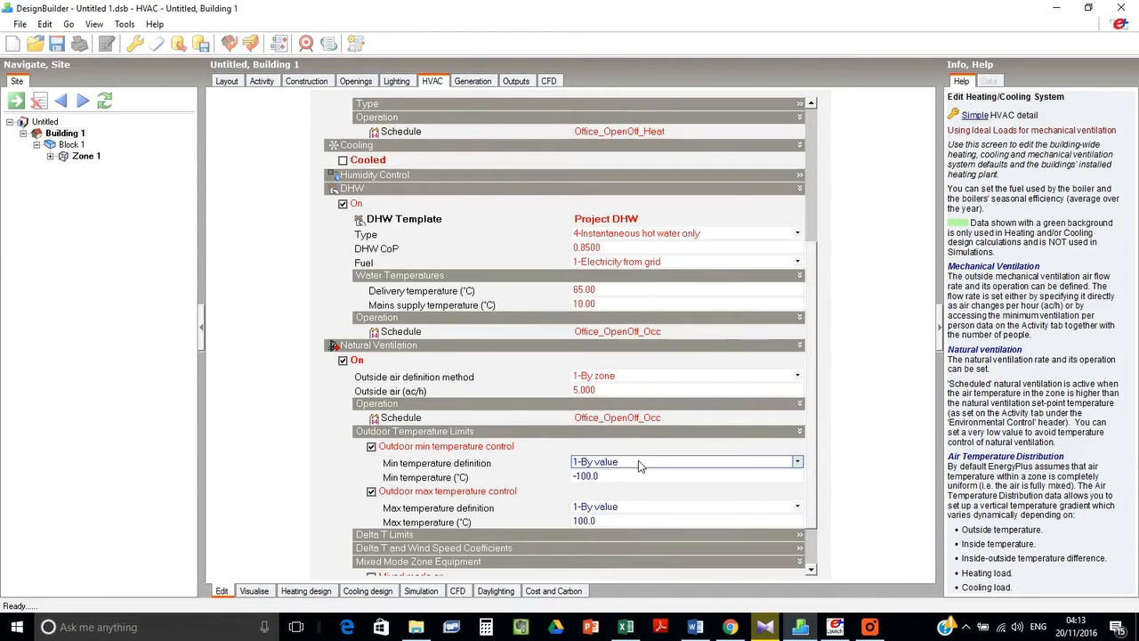
pyautogui.click(441, 491)
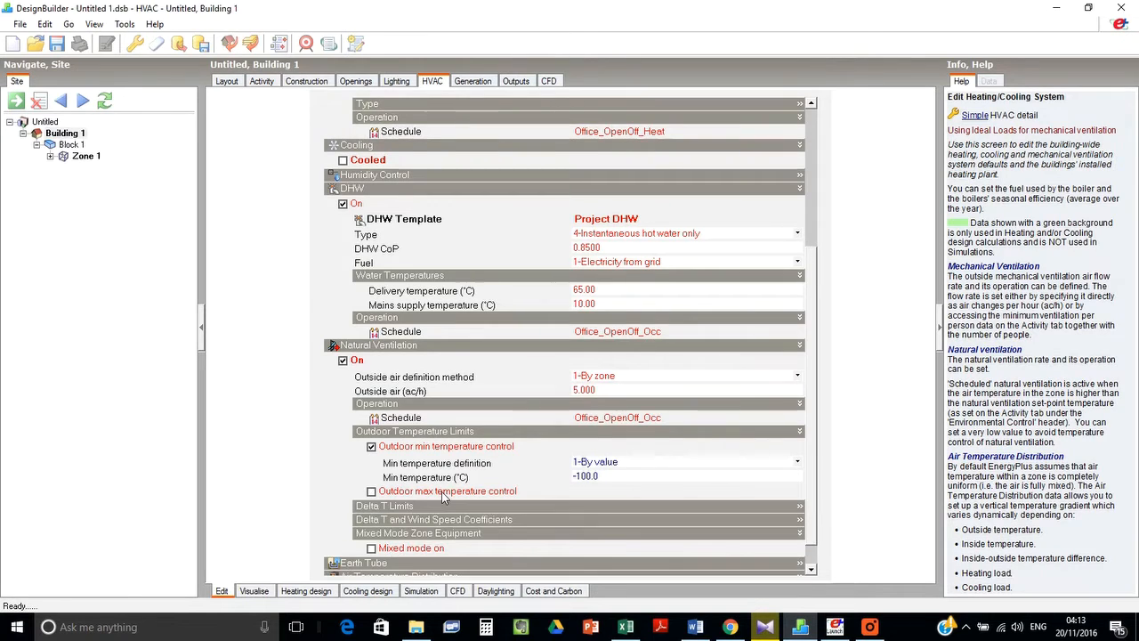
# Examine the minimum fresh air per person and mechanical ventilation per area in Building 1's activity data
pyautogui.click(386, 83)
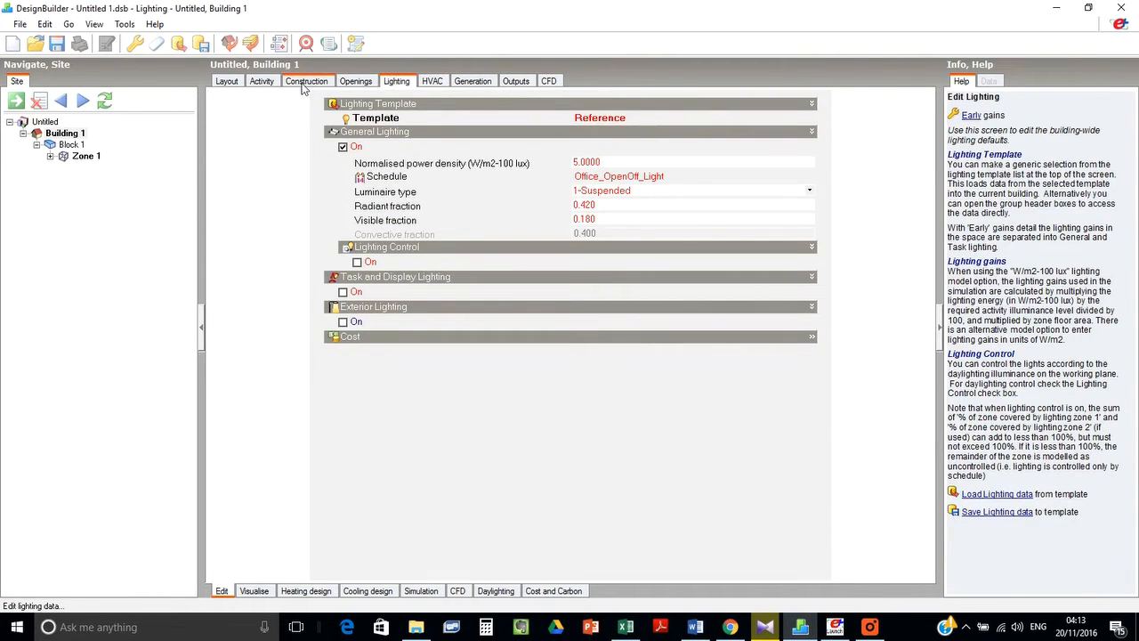
pyautogui.click(260, 82)
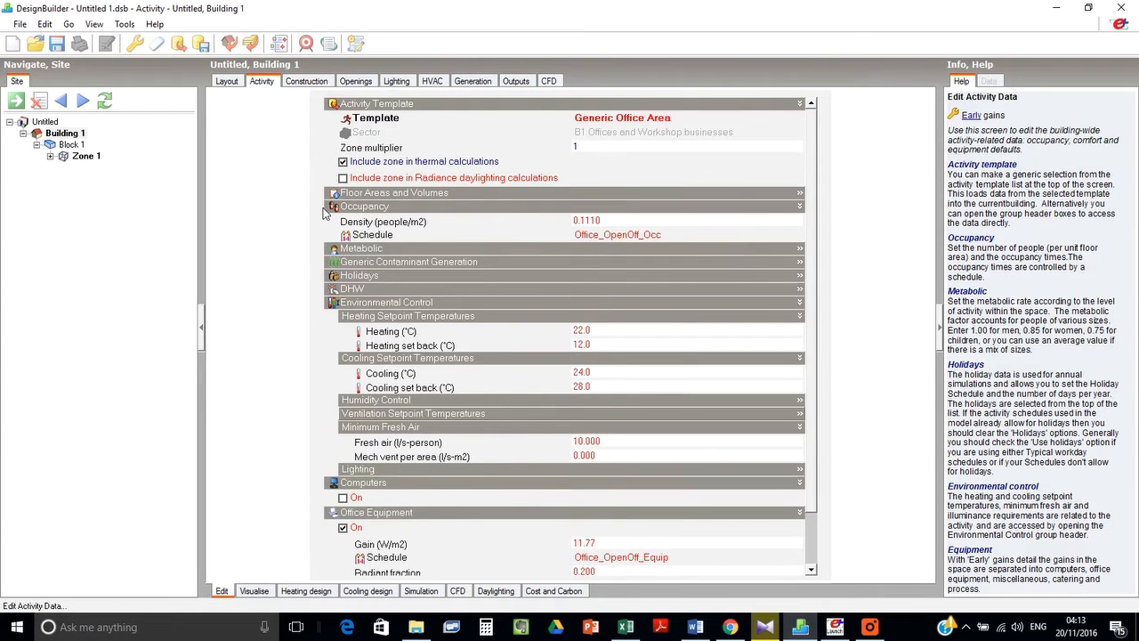
pyautogui.click(513, 432)
pyautogui.click(513, 432)
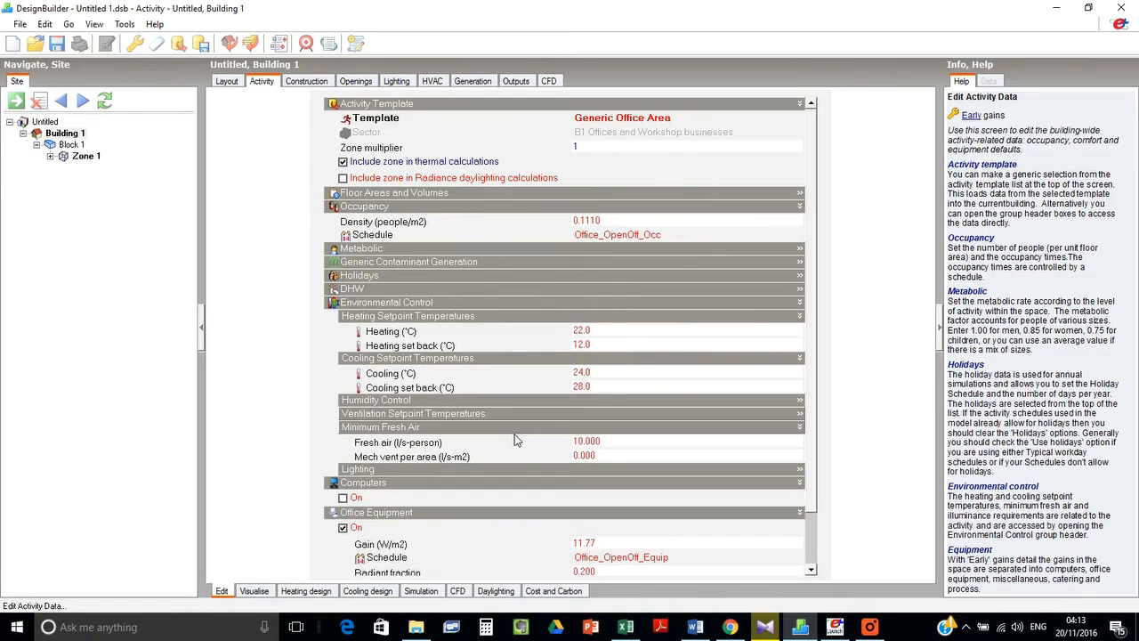
pyautogui.click(514, 440)
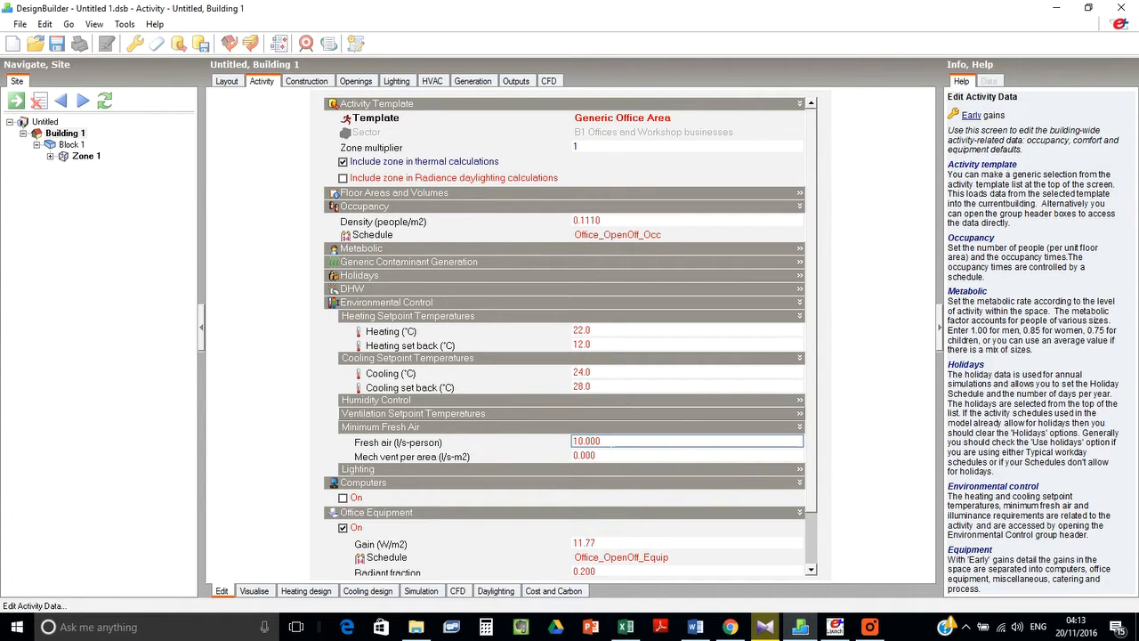
pyautogui.click(492, 461)
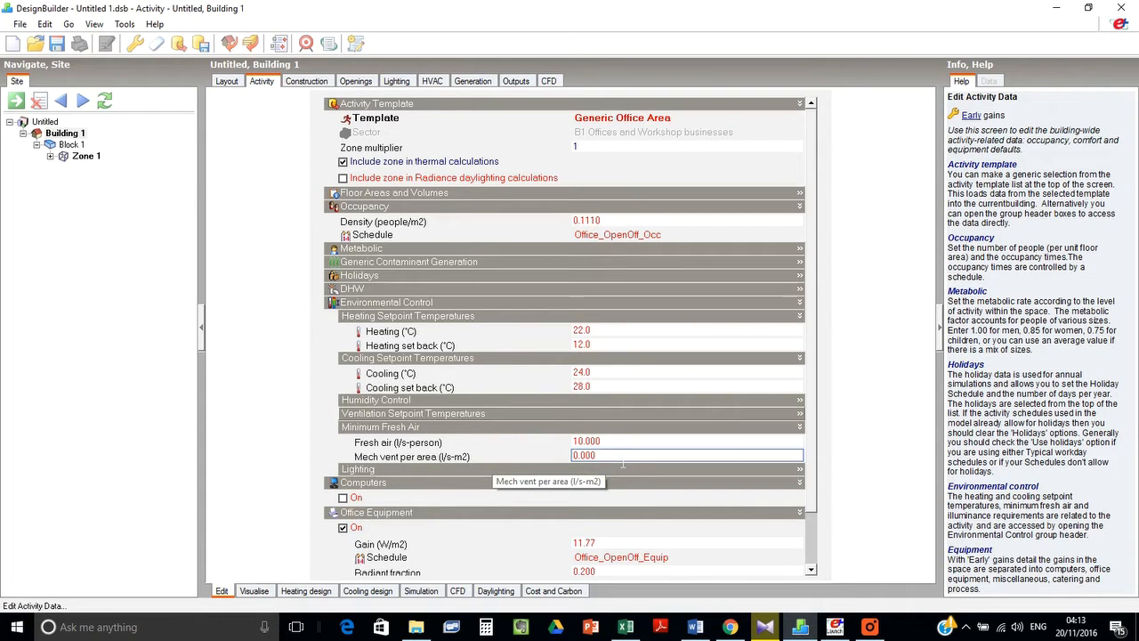
pyautogui.press('Up')
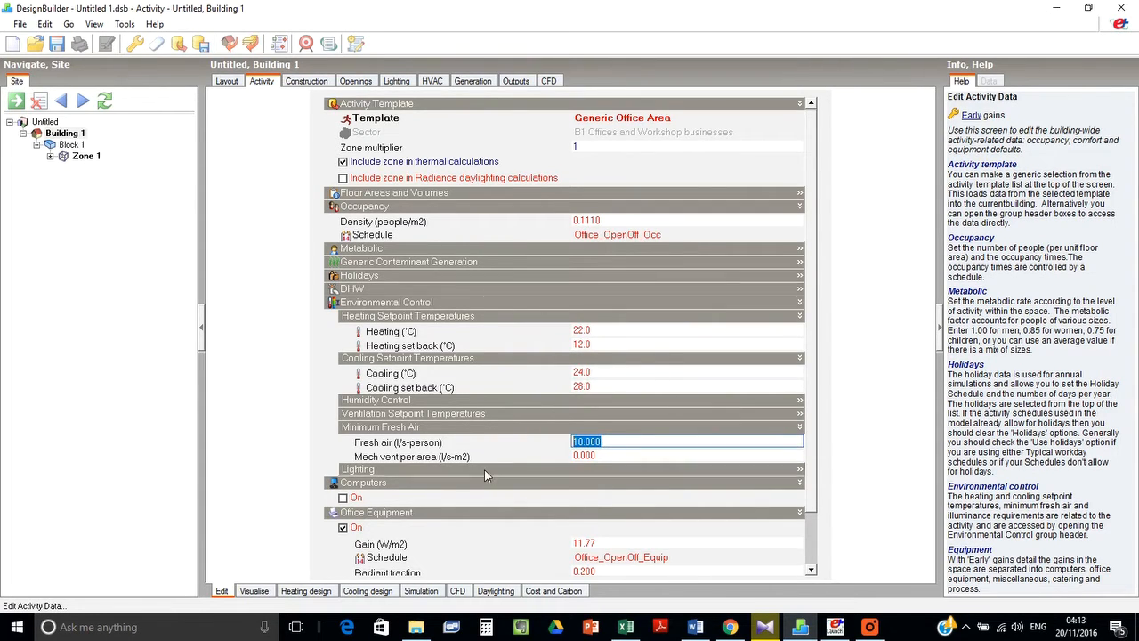
# Enable indoor minimum temperature control in the natural ventilation setpoints and inspect its minimum temperature value
pyautogui.click(484, 413)
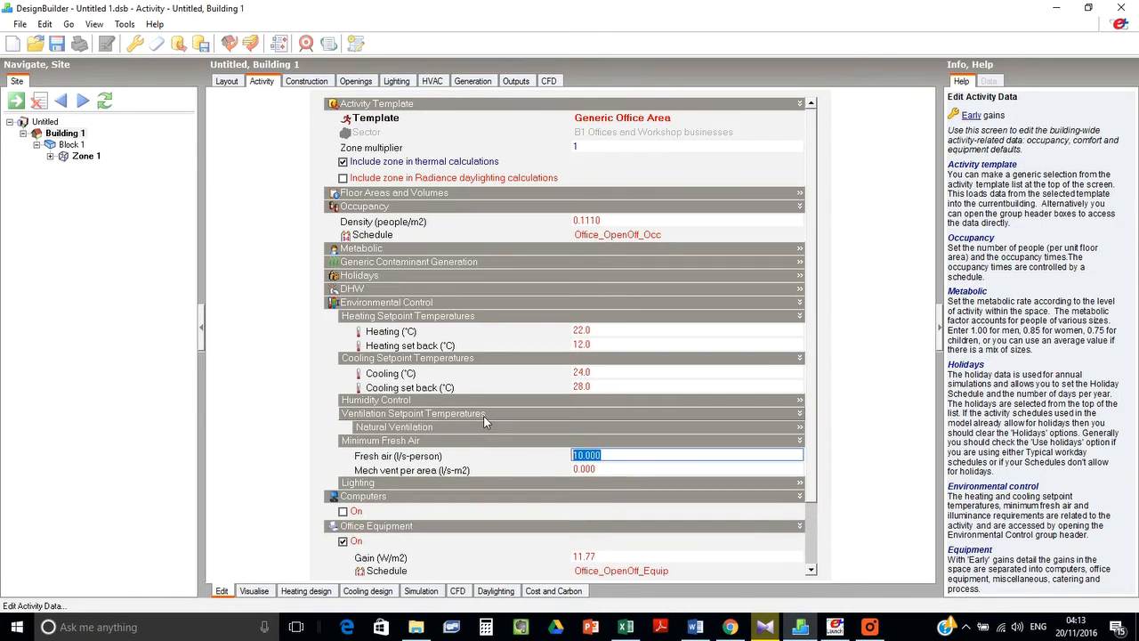
pyautogui.click(479, 425)
pyautogui.click(461, 445)
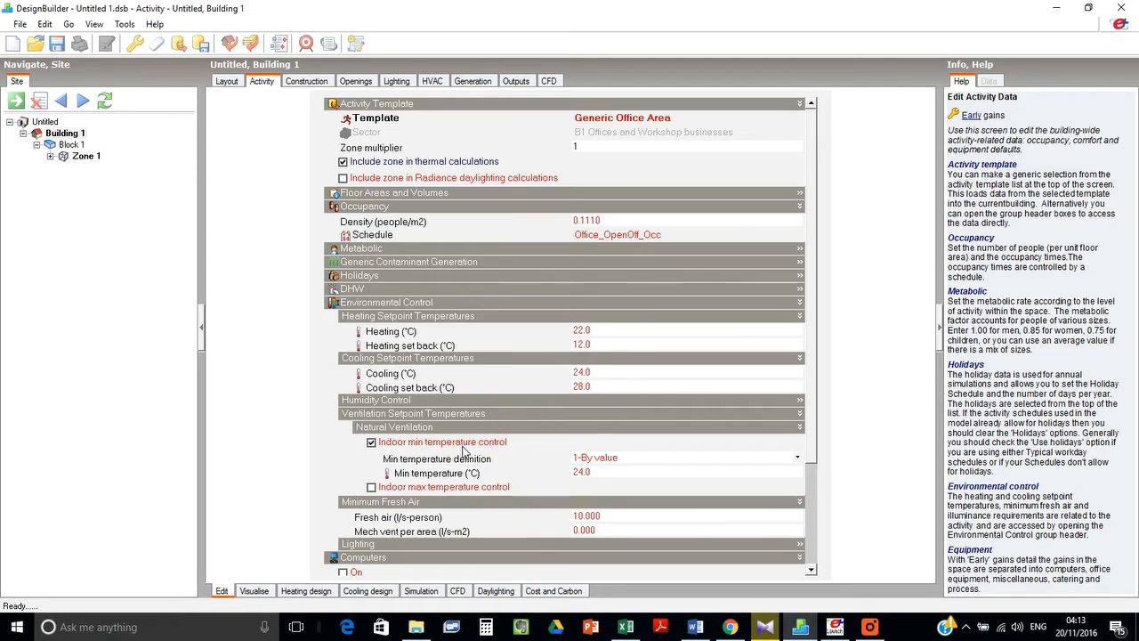
pyautogui.click(587, 472)
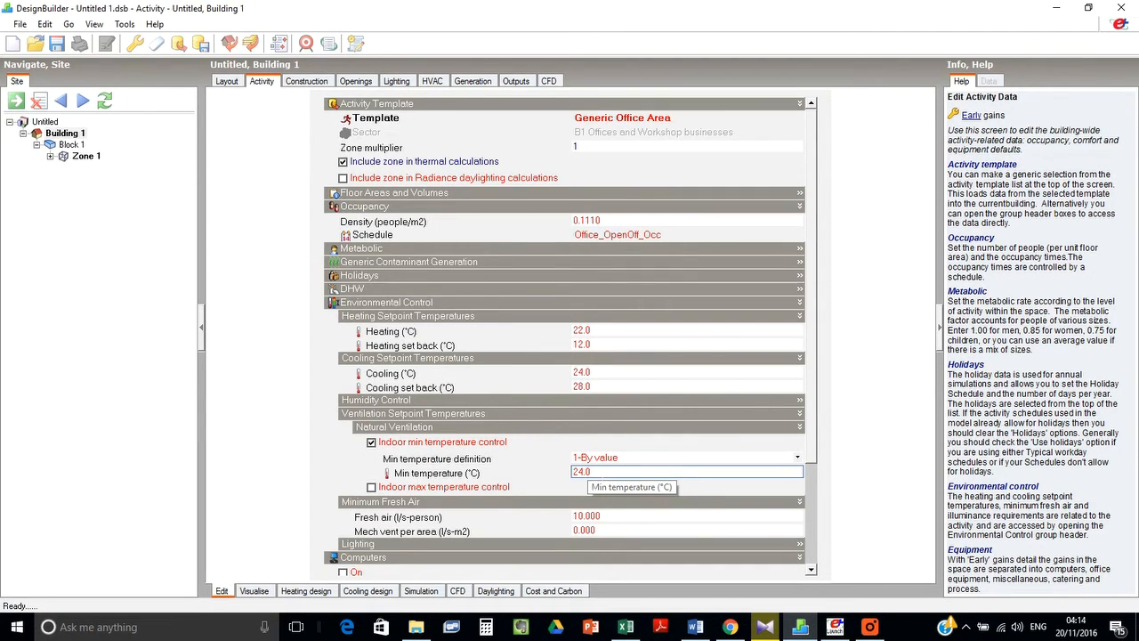
# Try indoor maximum temperature control for natural ventilation, inspect its maximum temperature, and disable both indoor temperature controls
pyautogui.click(454, 487)
pyautogui.click(460, 523)
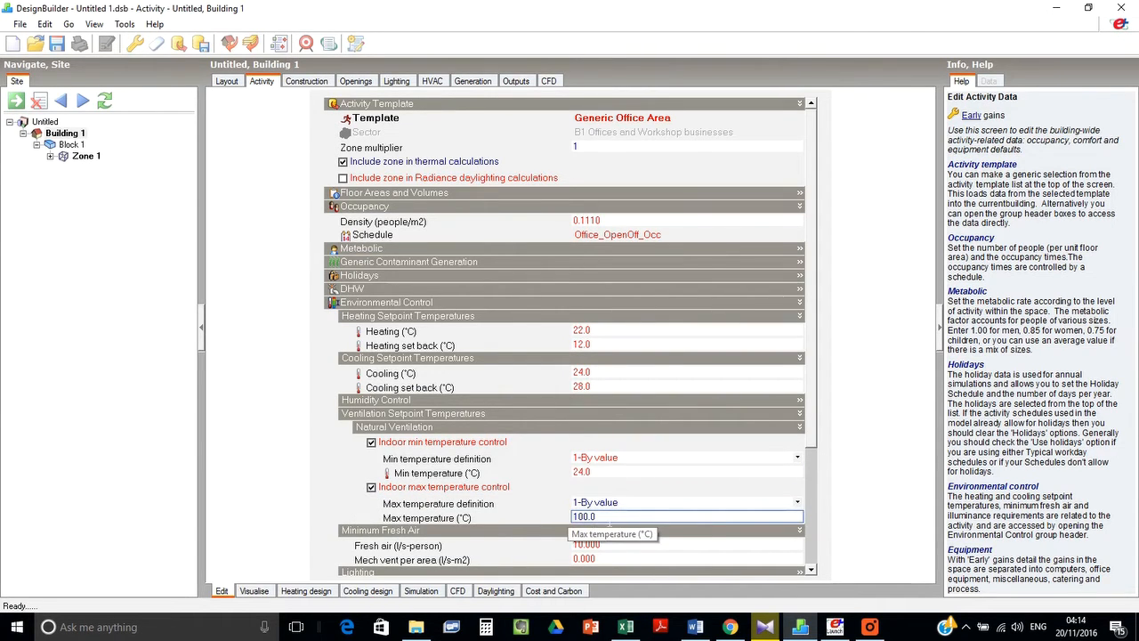
pyautogui.click(487, 491)
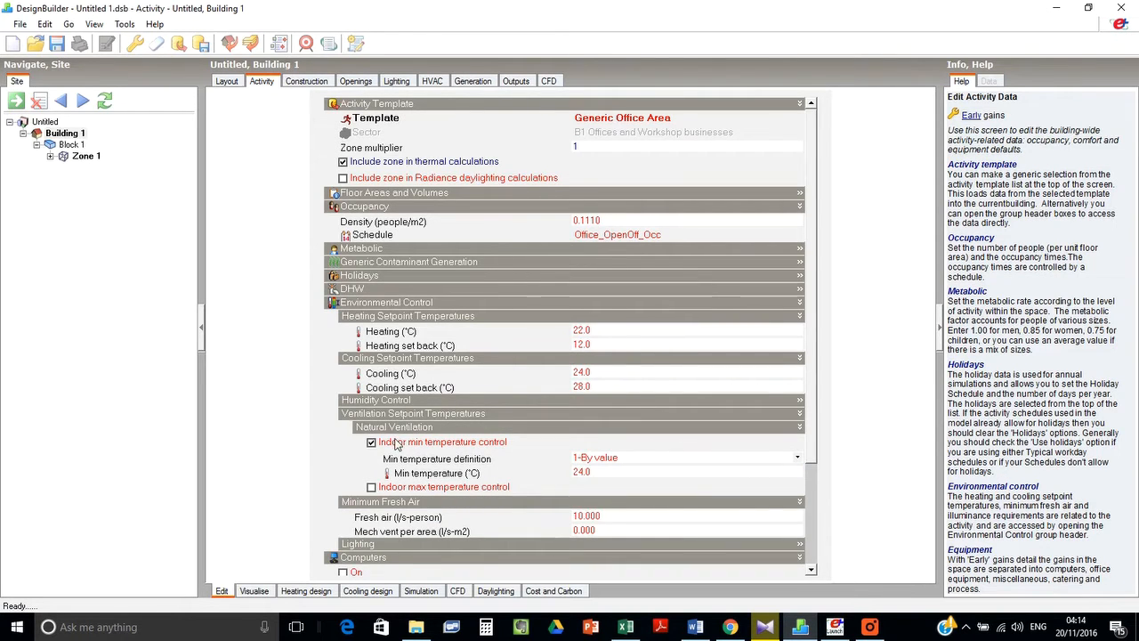
pyautogui.click(396, 442)
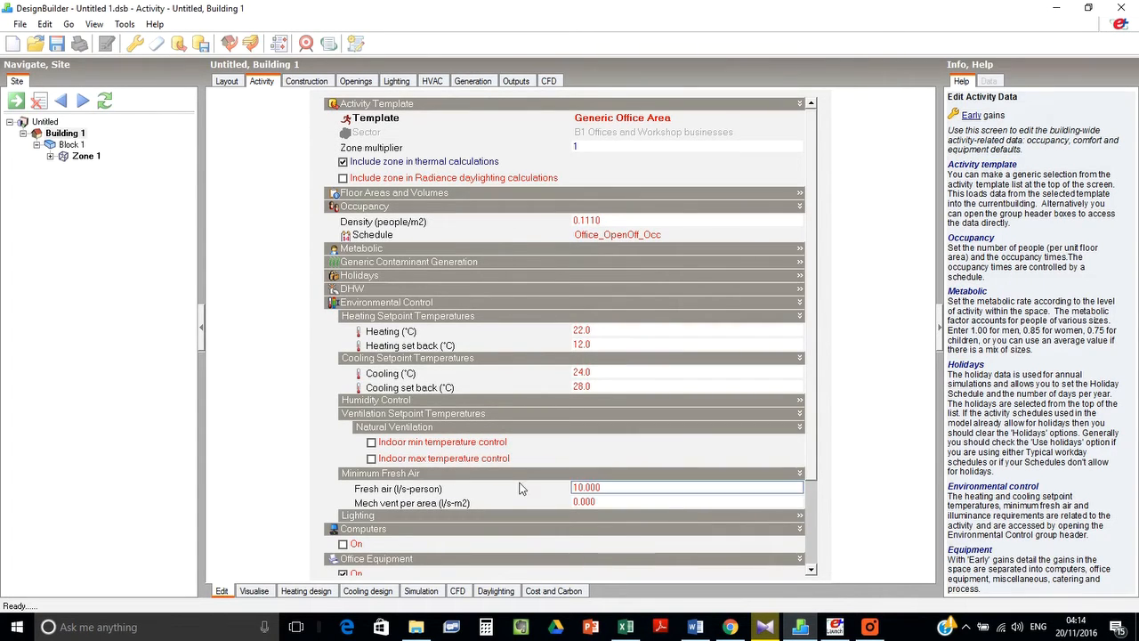
# Collapse the minimum fresh air settings and enable indoor minimum temperature control again in the natural ventilation setpoints
pyautogui.click(439, 414)
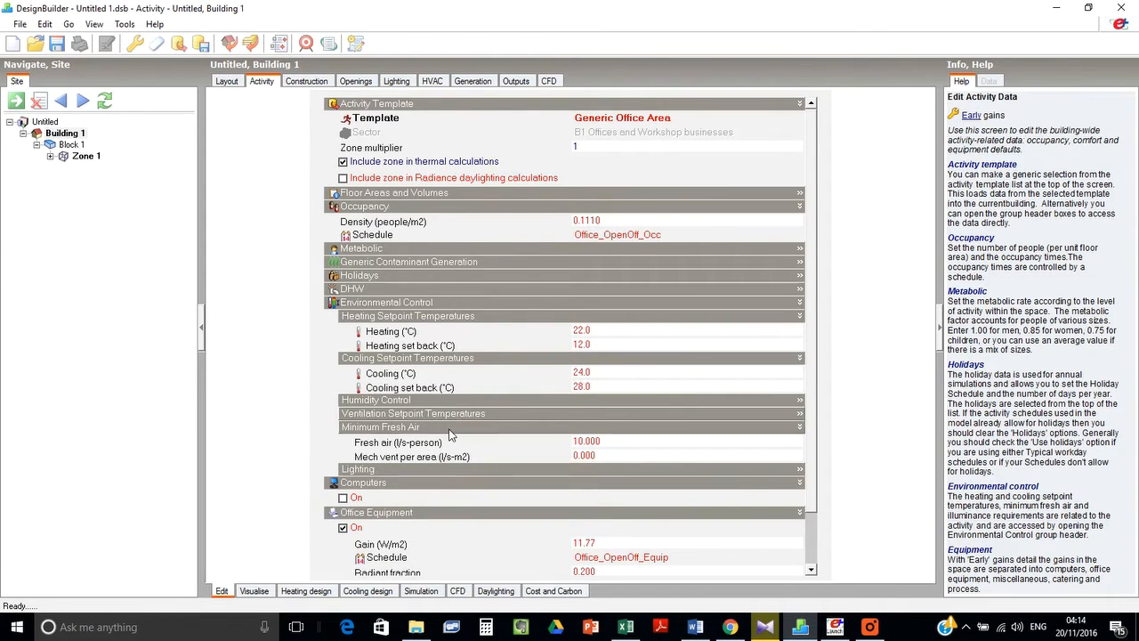
pyautogui.click(450, 428)
pyautogui.click(452, 414)
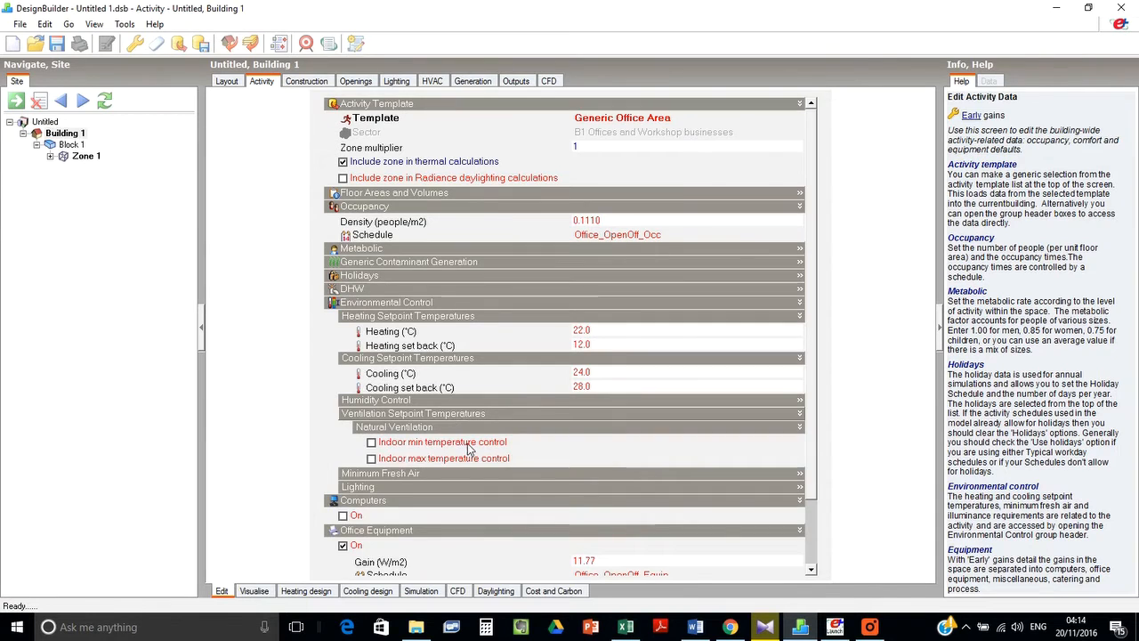
pyautogui.click(469, 445)
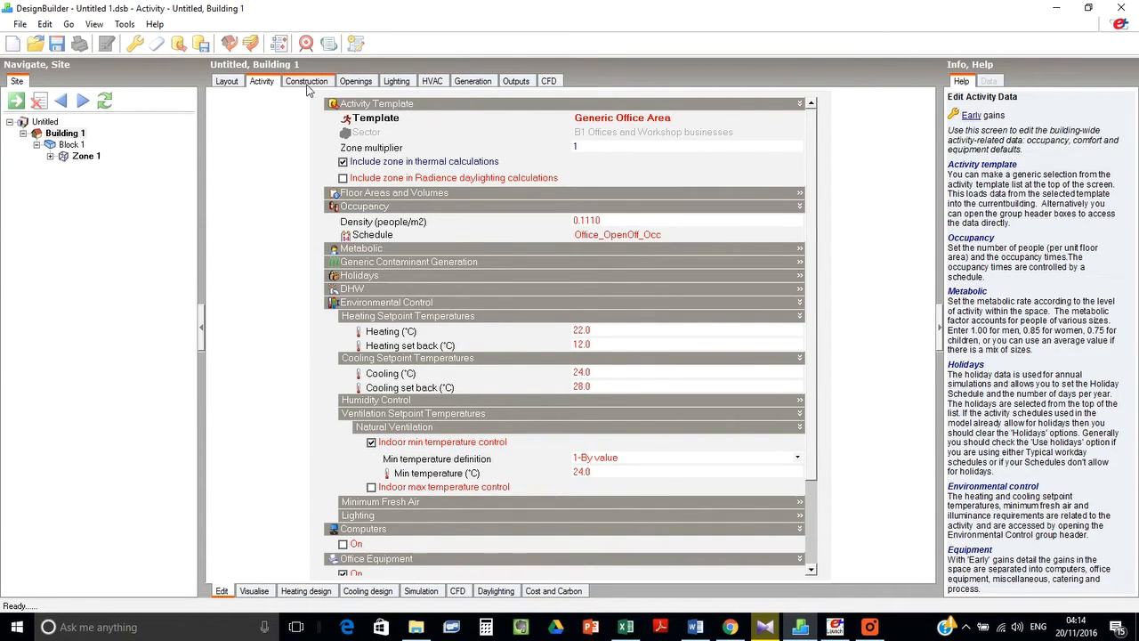
# Examine the external windows' free aperture settings: the percentage of glazing area that opens and the available opening positions
pyautogui.click(356, 80)
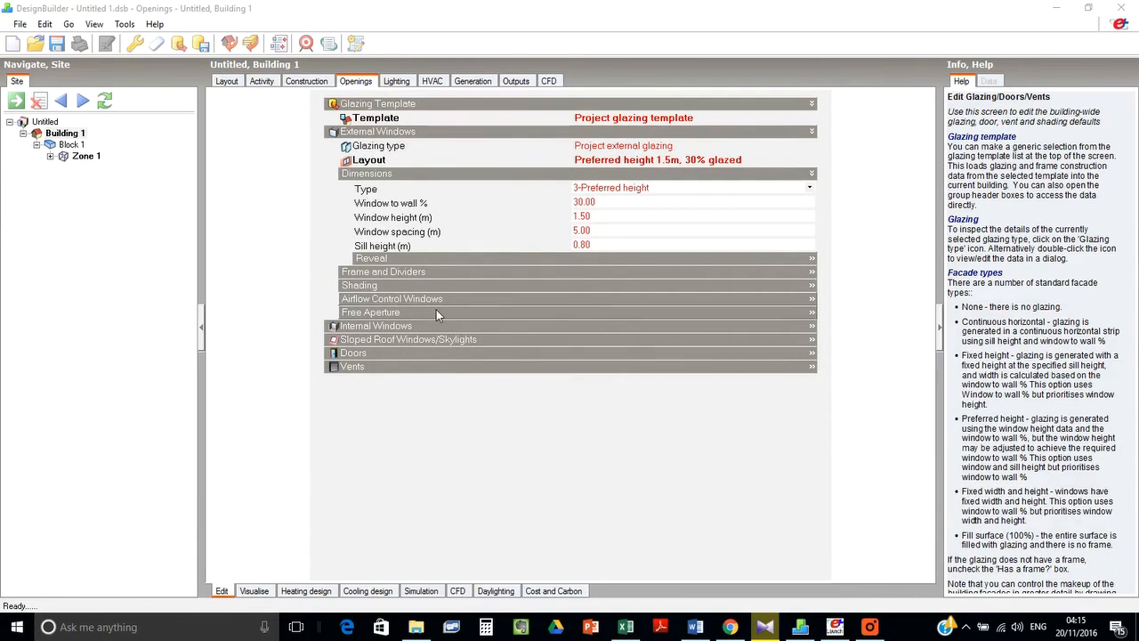
pyautogui.click(374, 315)
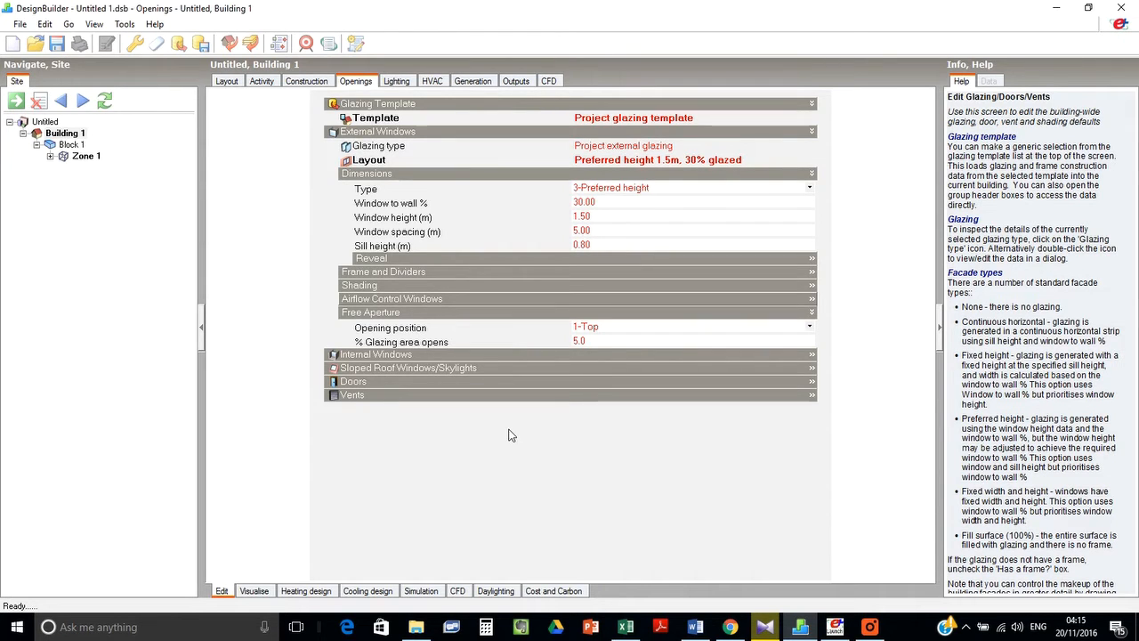
pyautogui.click(596, 346)
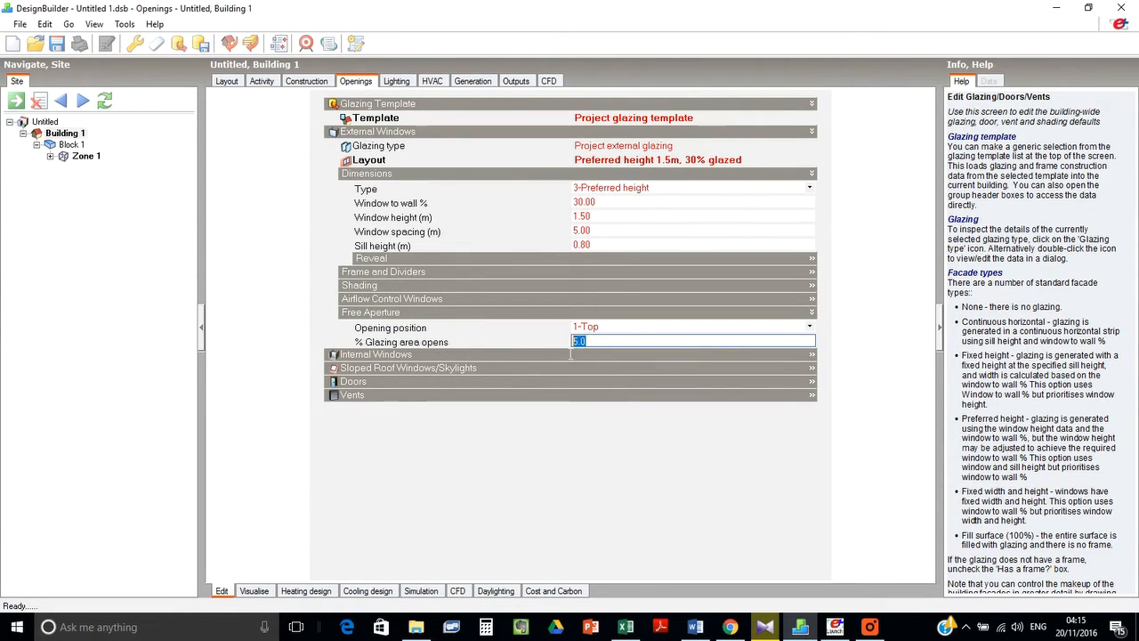
pyautogui.click(589, 330)
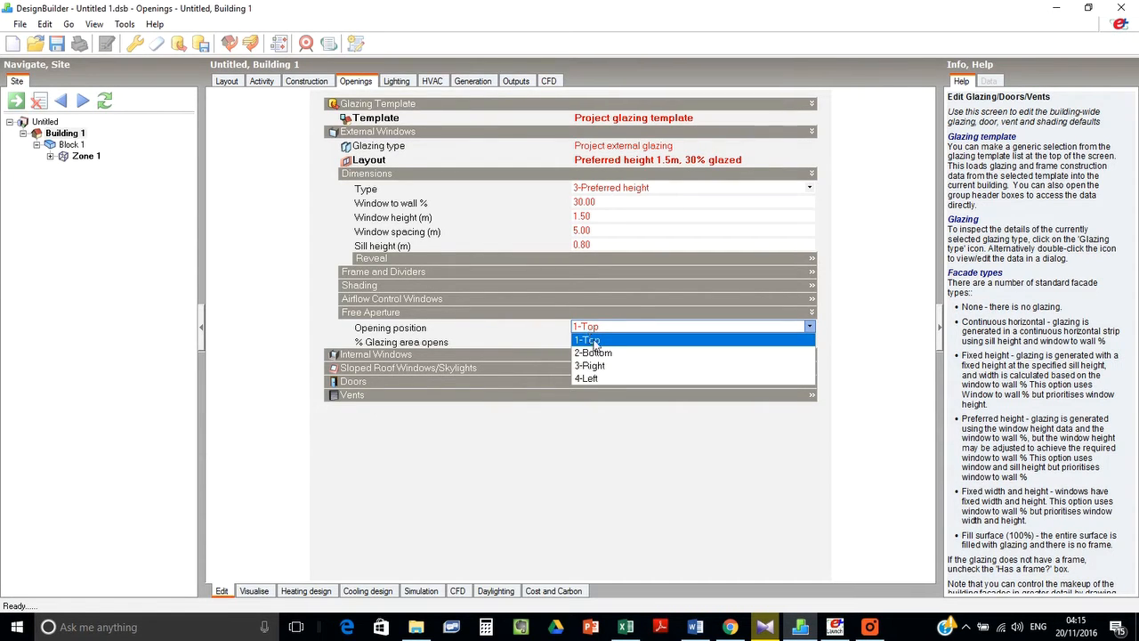
pyautogui.click(527, 333)
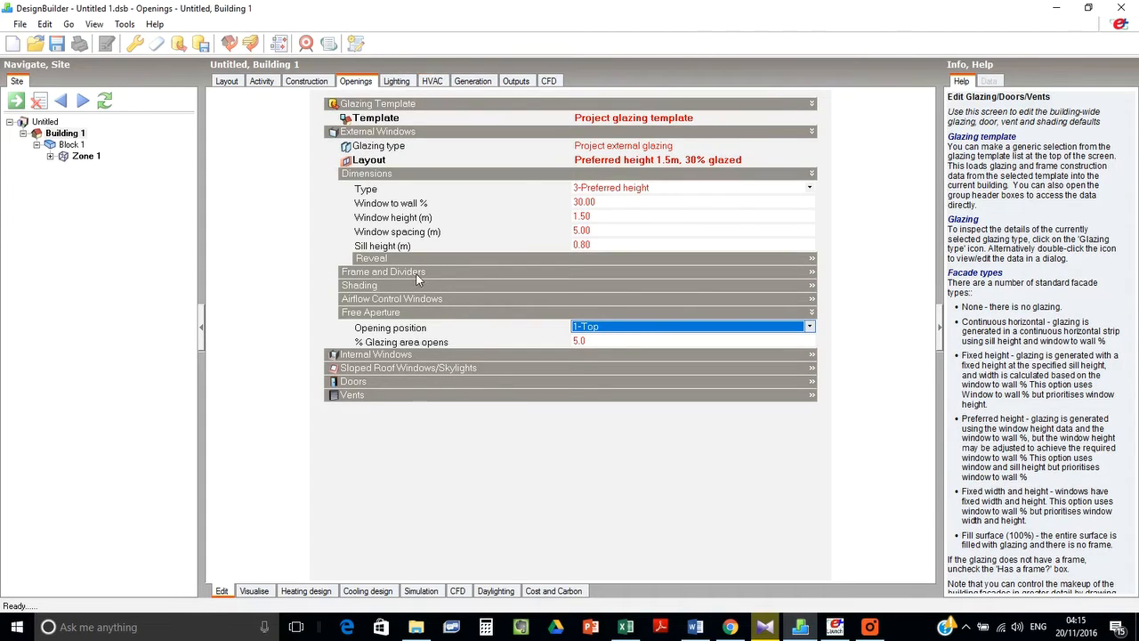
# Return to the building layout and save the model as 012 in the 001 folder on the desktop
pyautogui.click(226, 81)
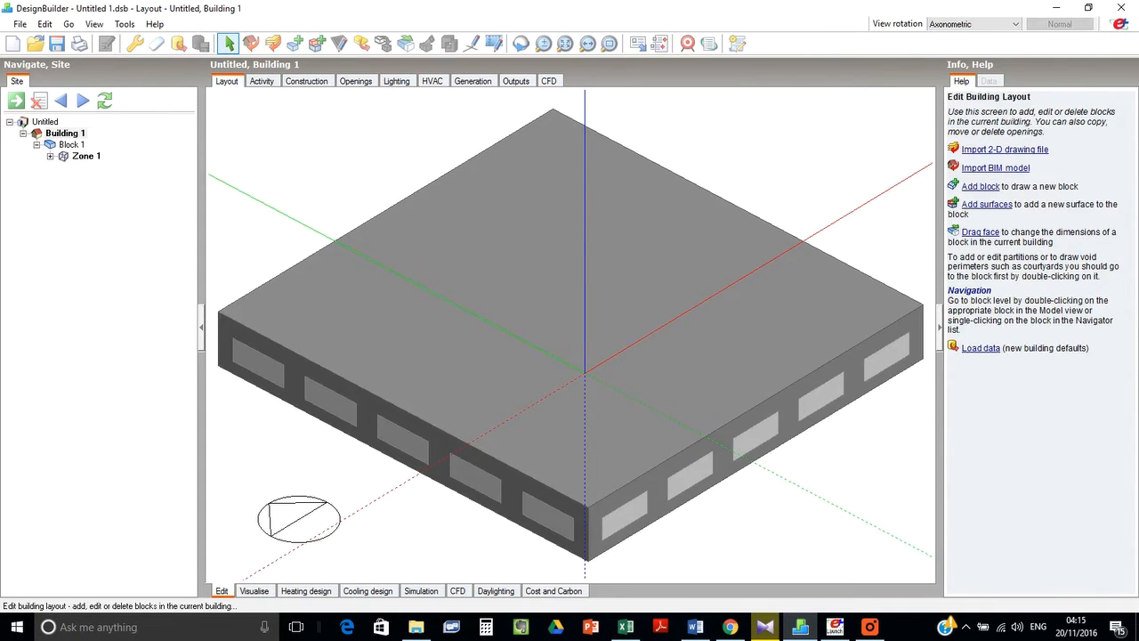
pyautogui.click(56, 45)
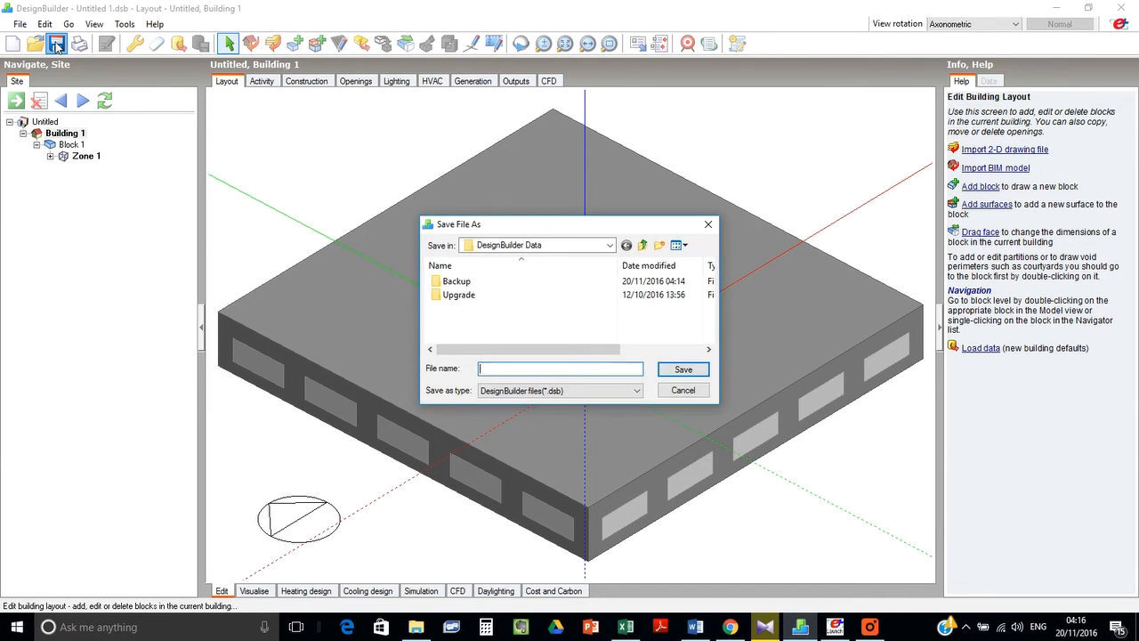
pyautogui.click(607, 245)
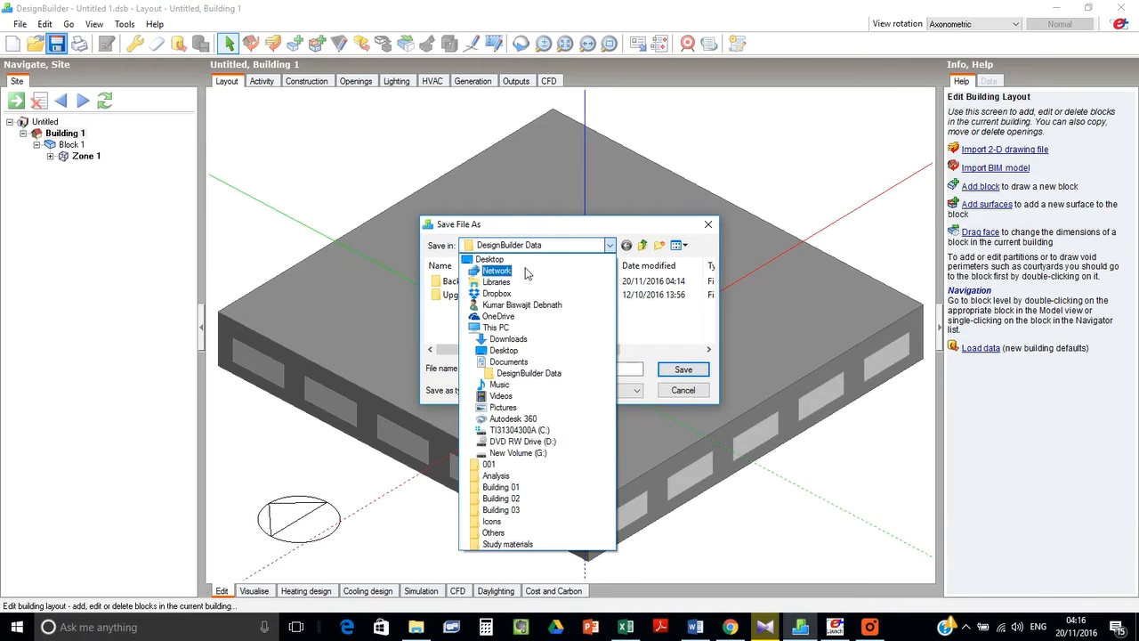
pyautogui.click(521, 258)
pyautogui.click(554, 368)
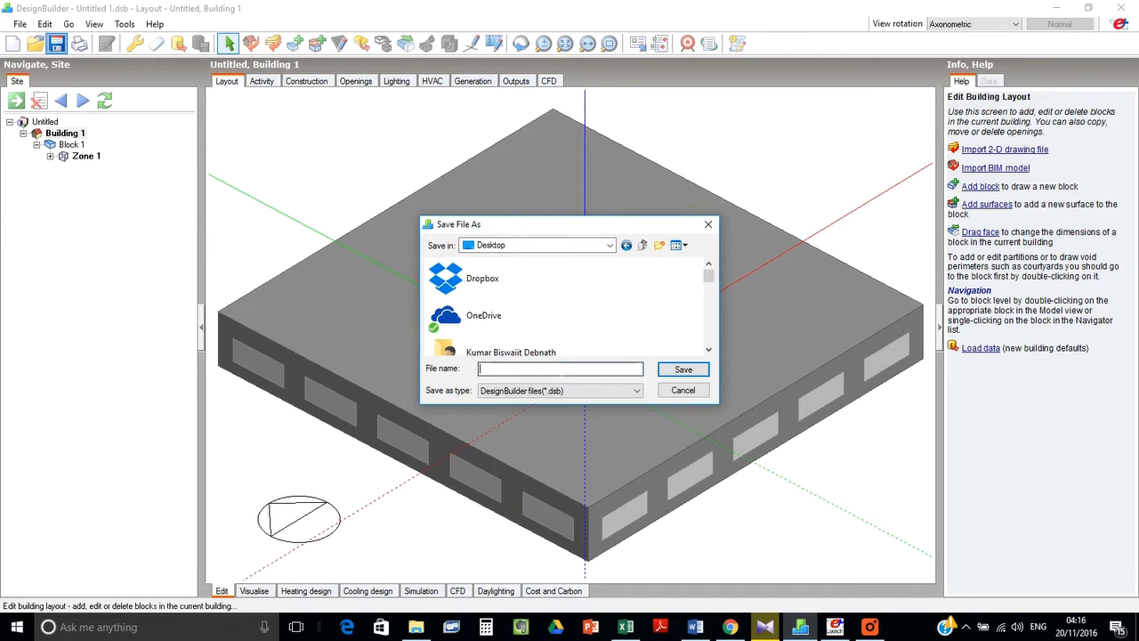
pyautogui.write('001')
pyautogui.press('Return')
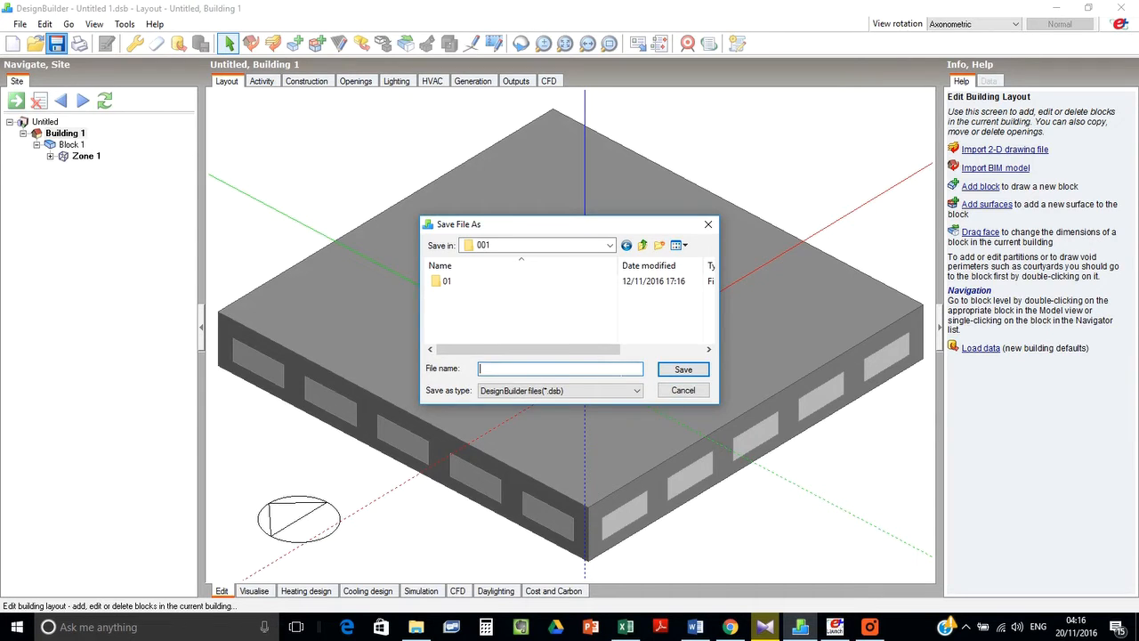
pyautogui.write('012')
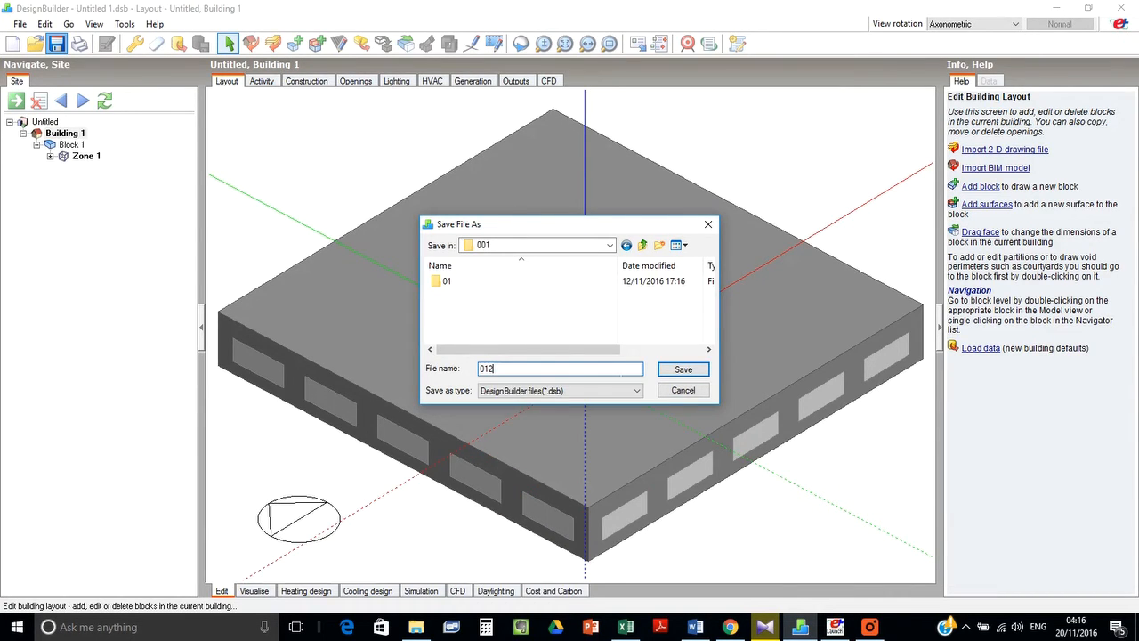
pyautogui.press('Return')
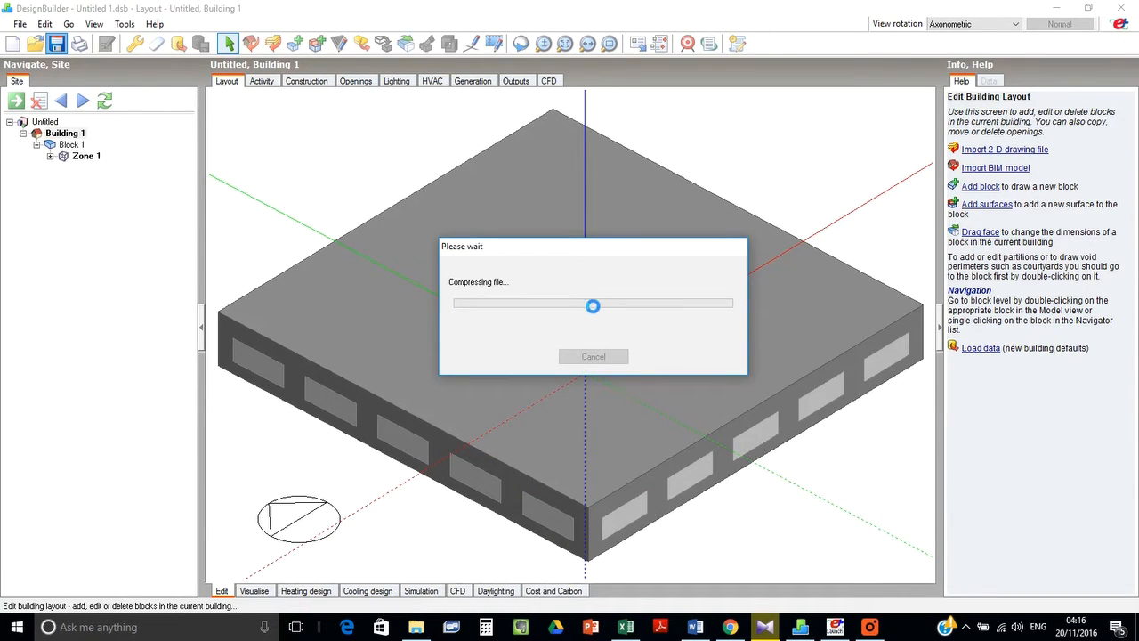
# Export the EnergyPlus simulation input file as text with the default calculation options, overwriting 0065.idf in the 001 folder
pyautogui.click(24, 28)
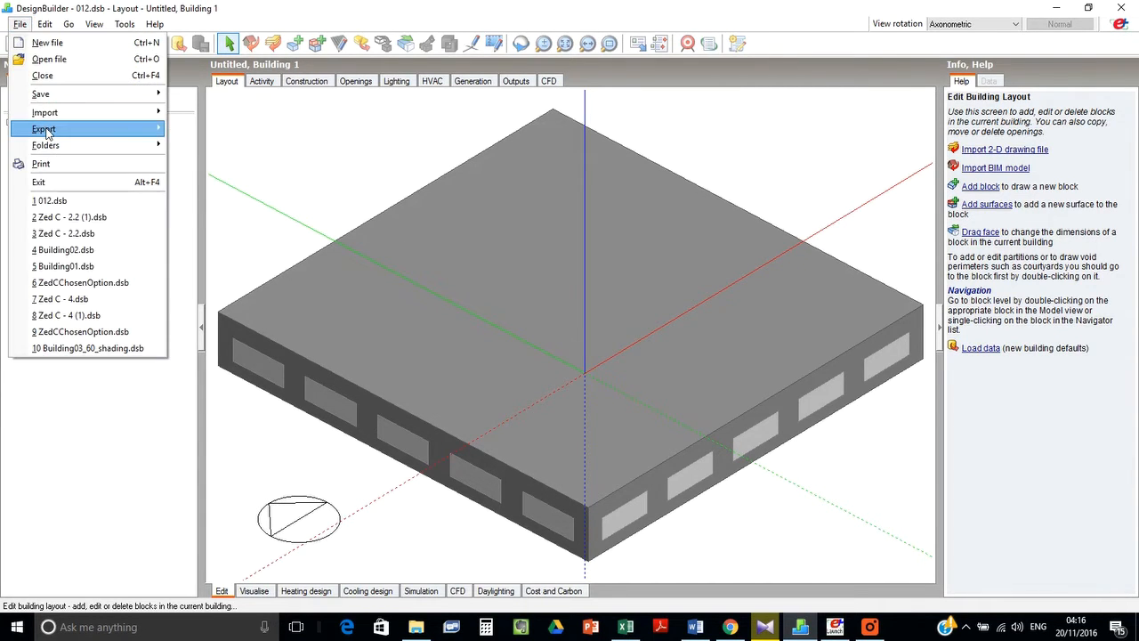
pyautogui.moveTo(47, 134)
pyautogui.moveTo(338, 130)
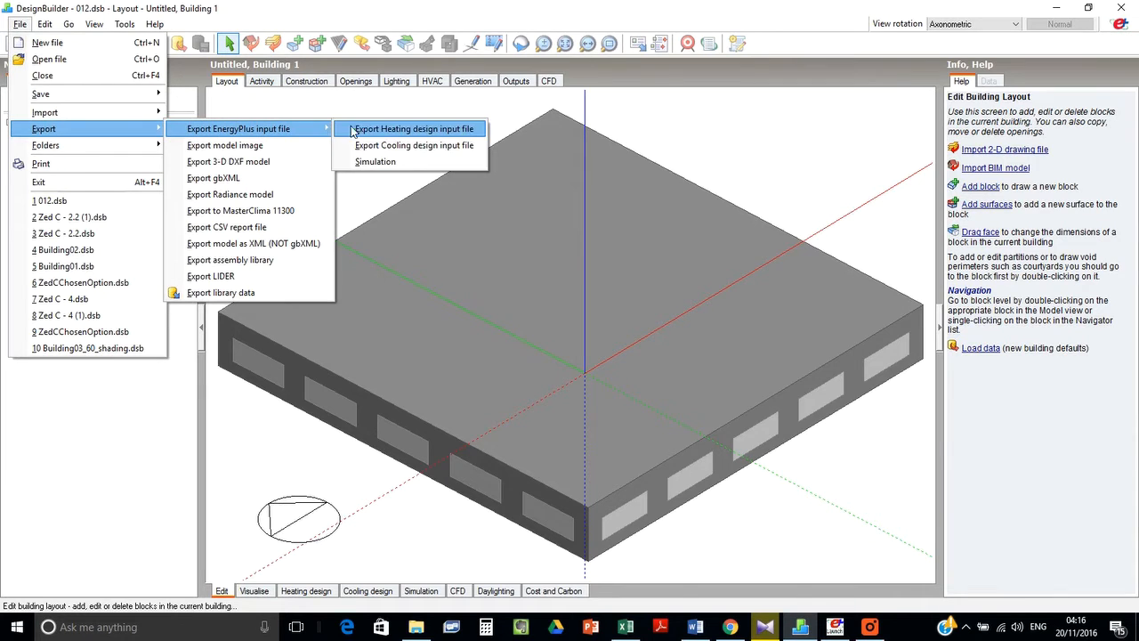
pyautogui.click(368, 162)
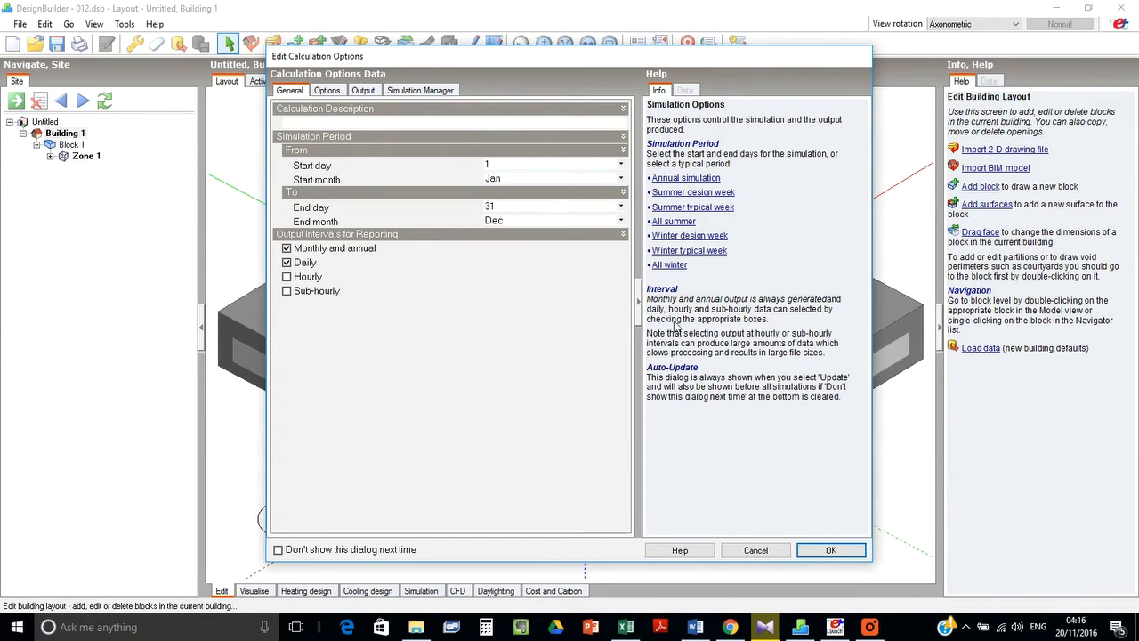
pyautogui.click(829, 549)
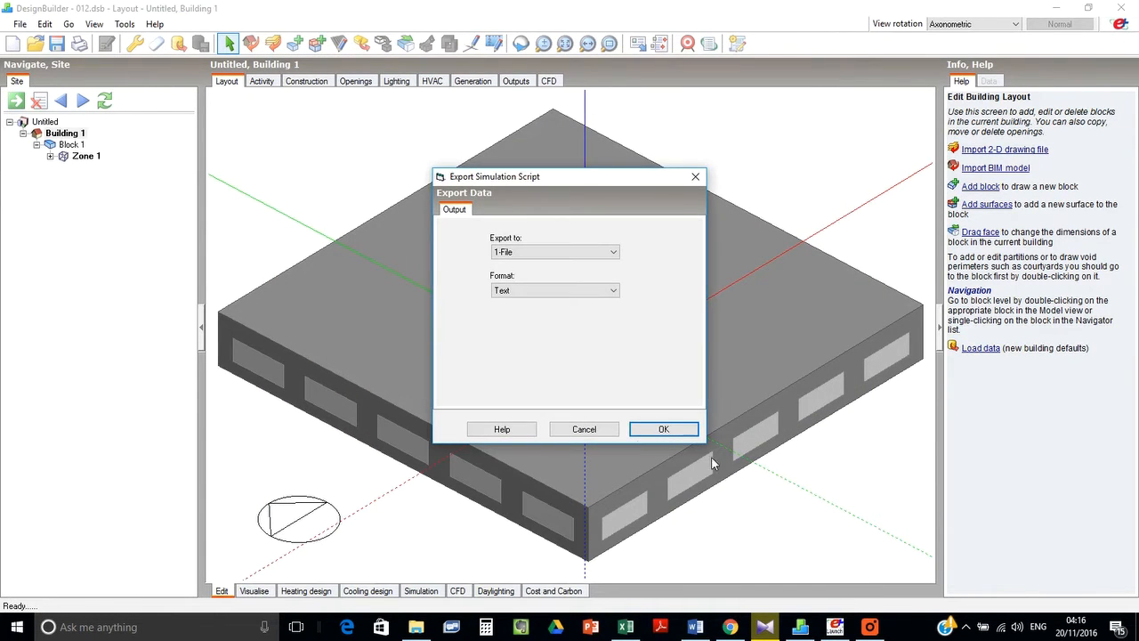
pyautogui.click(644, 433)
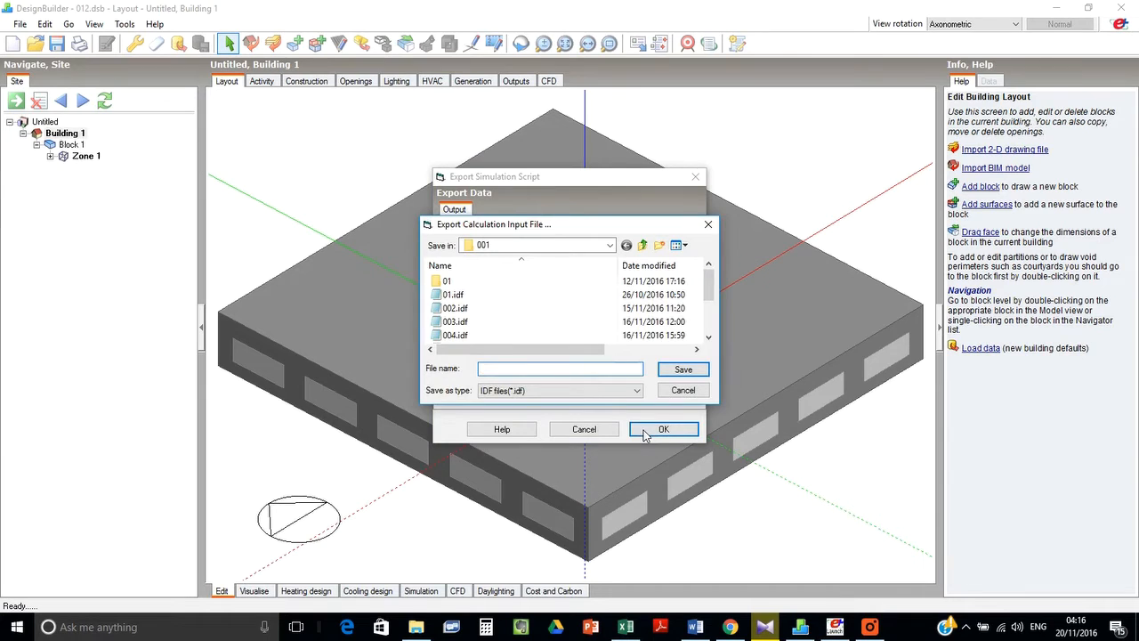
pyautogui.scroll(-2, 498, 335)
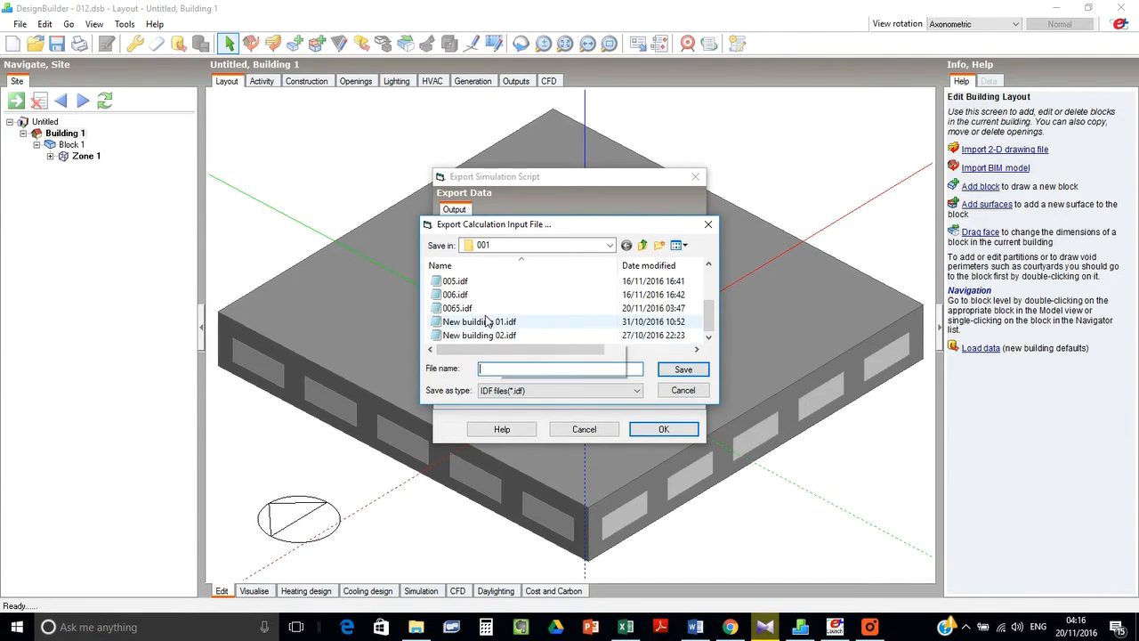
pyautogui.doubleClick(486, 312)
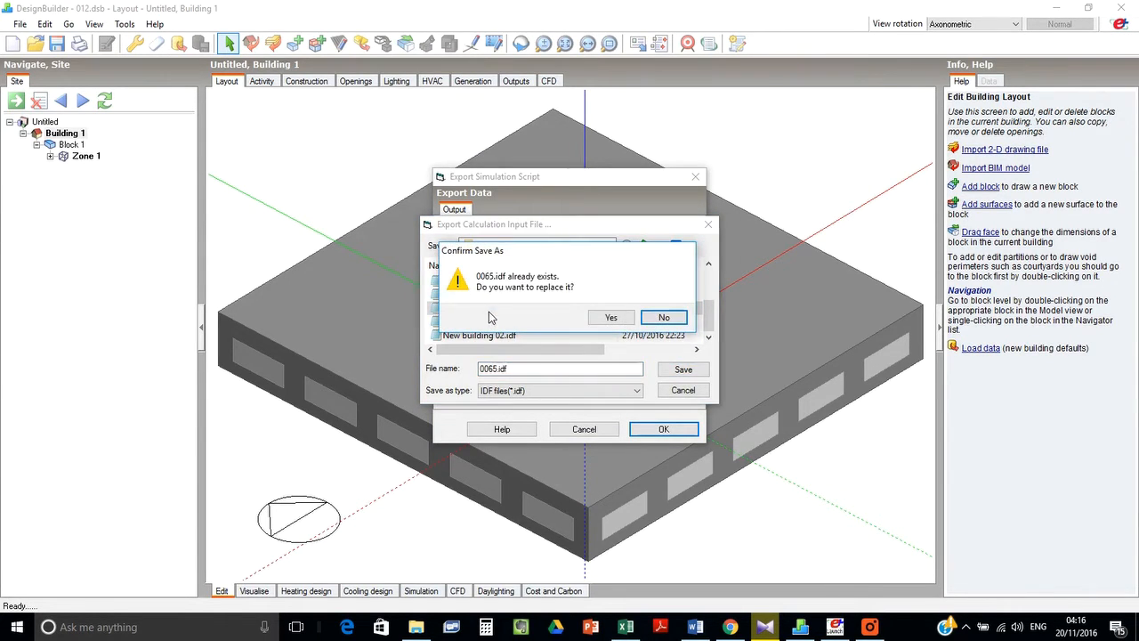
pyautogui.click(611, 317)
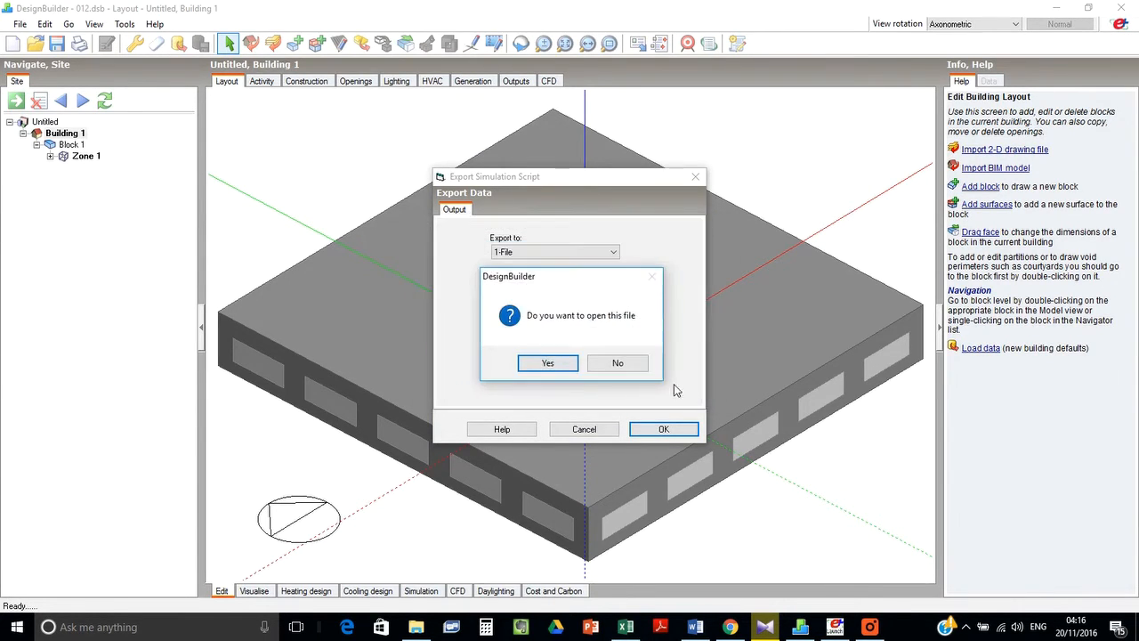
# Open the exported 0065.idf in Notepad and delete the block of Output:Variable lines below the OutputControl:IlluminanceMap:Style entry
pyautogui.click(565, 367)
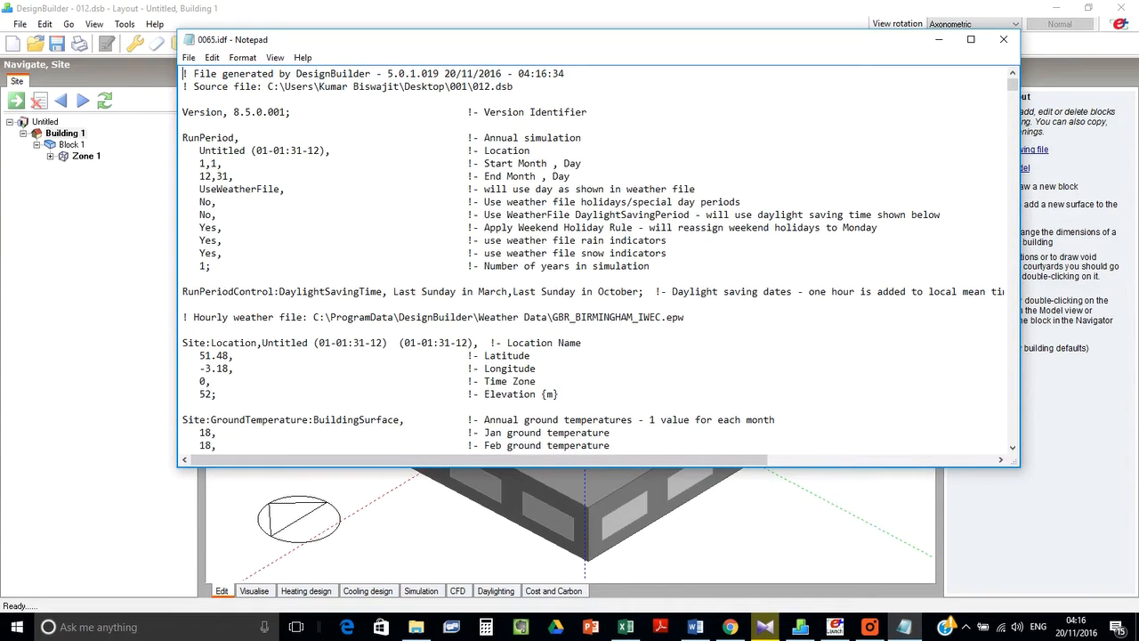
pyautogui.click(970, 39)
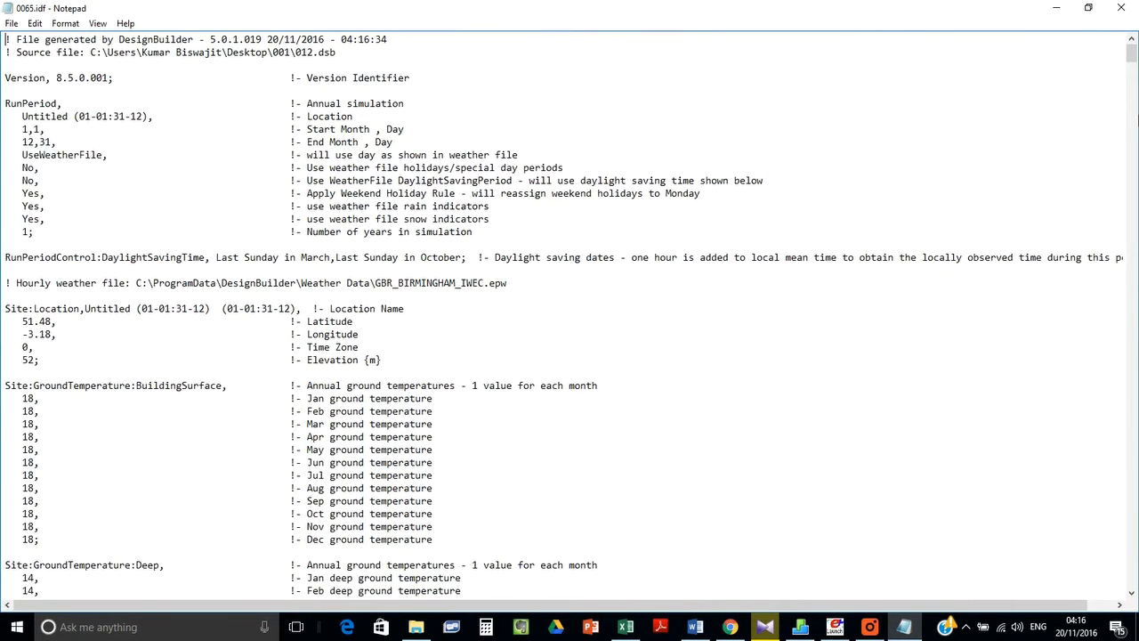
pyautogui.moveTo(1130, 59); pyautogui.dragTo(1106, 606)
pyautogui.click(5, 500)
pyautogui.click(393, 487)
pyautogui.moveTo(1128, 558); pyautogui.dragTo(1126, 530)
pyautogui.keyDown('shift'); pyautogui.click(84, 428); pyautogui.keyUp('shift')
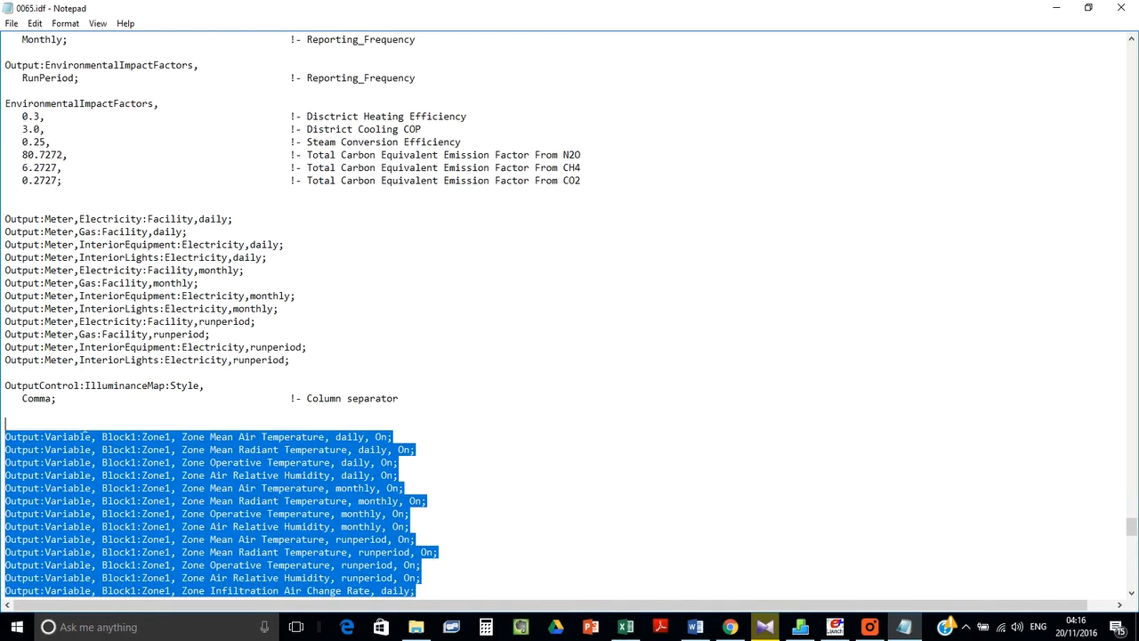
pyautogui.press('Delete')
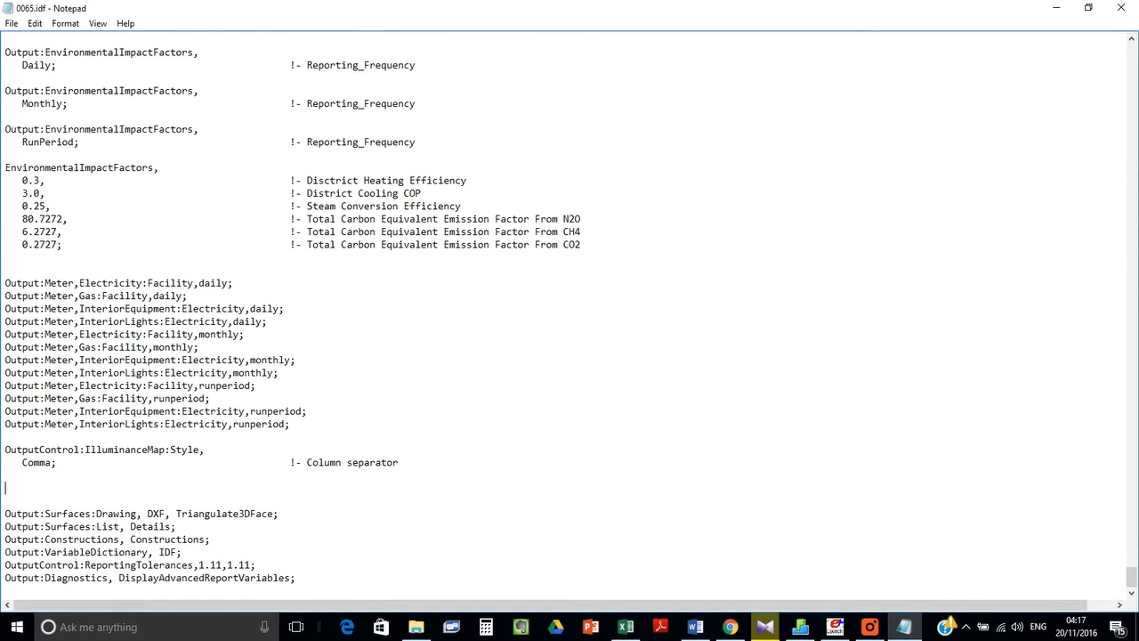
# Close the exported input file and minimize DesignBuilder to show the desktop
pyautogui.click(1121, 7)
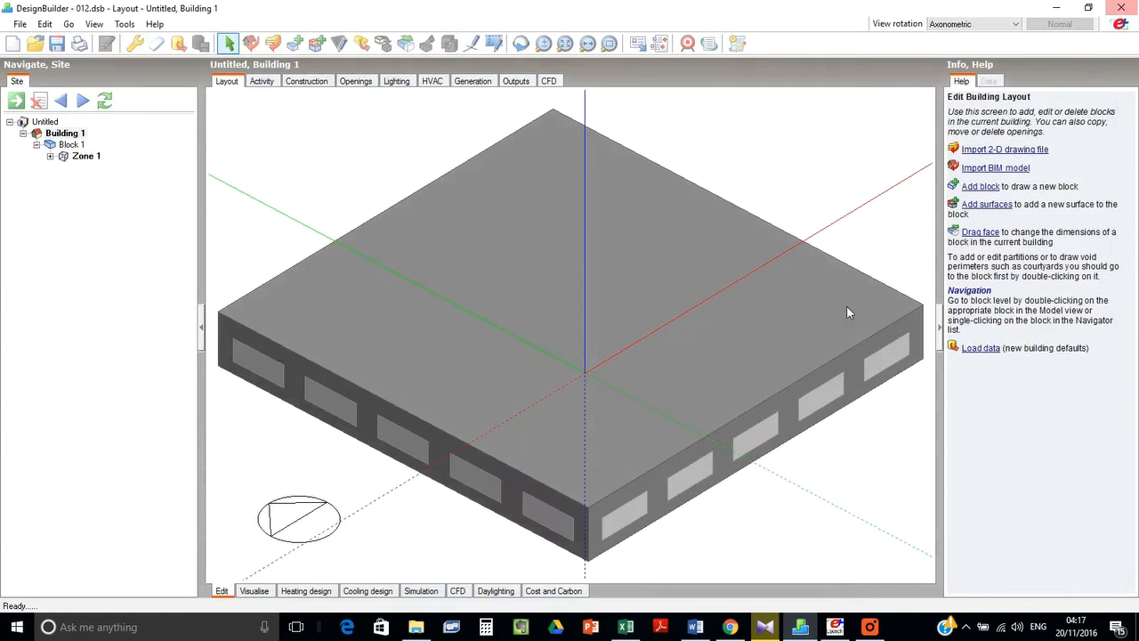
pyautogui.click(1055, 8)
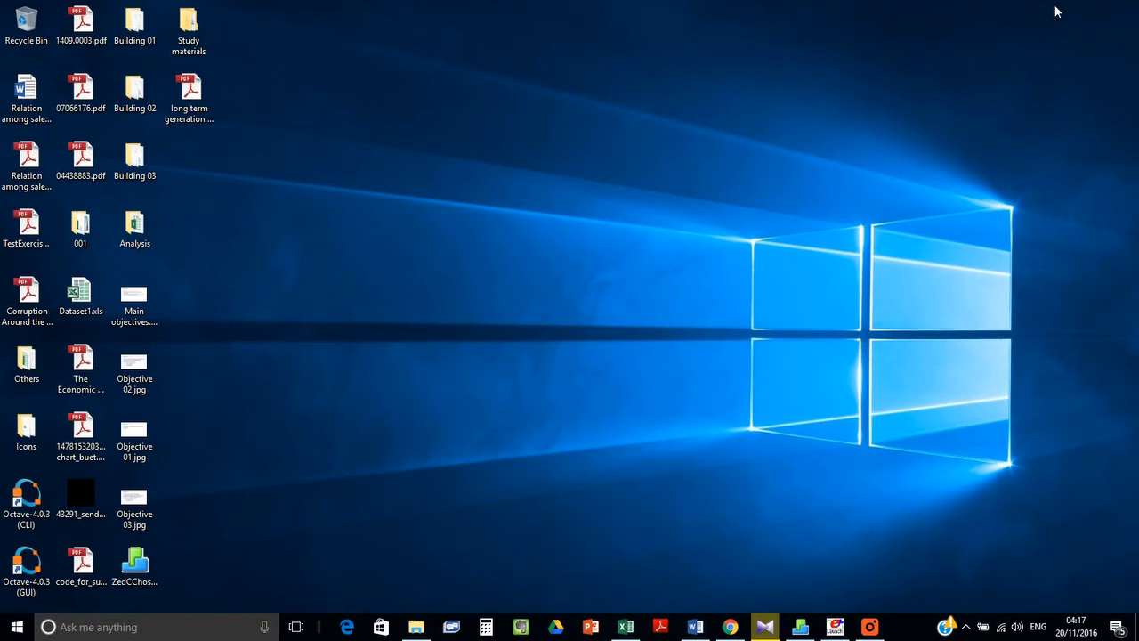
# Switch to EP-Launch, load 0065.idf from the 001 folder and simulate it, proceeding with the mismatched file version
pyautogui.click(833, 628)
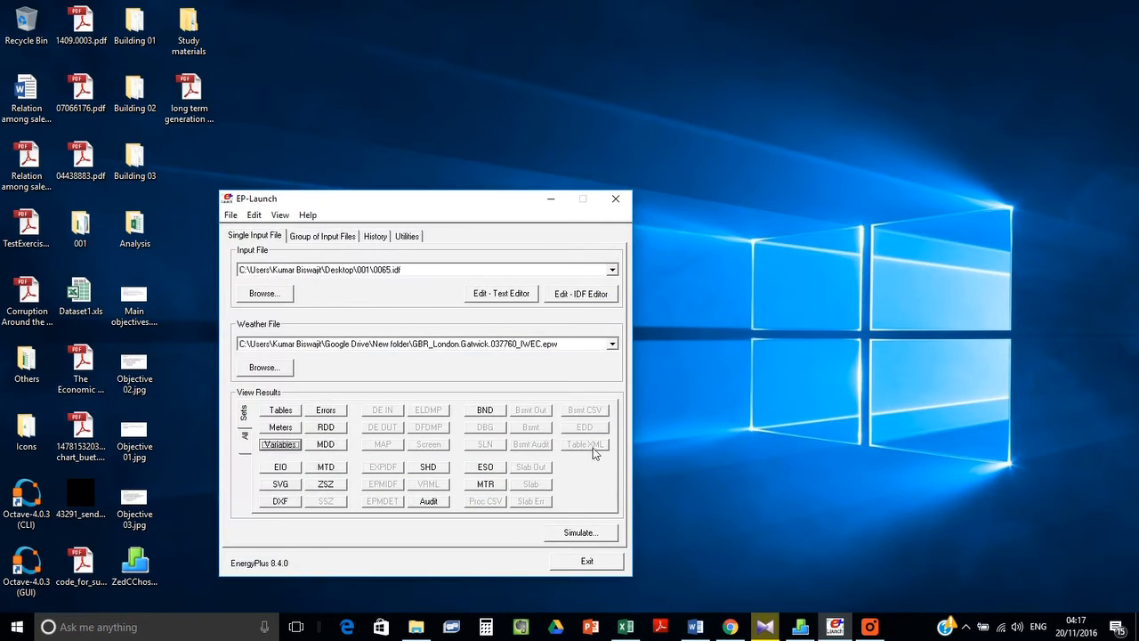
pyautogui.click(286, 295)
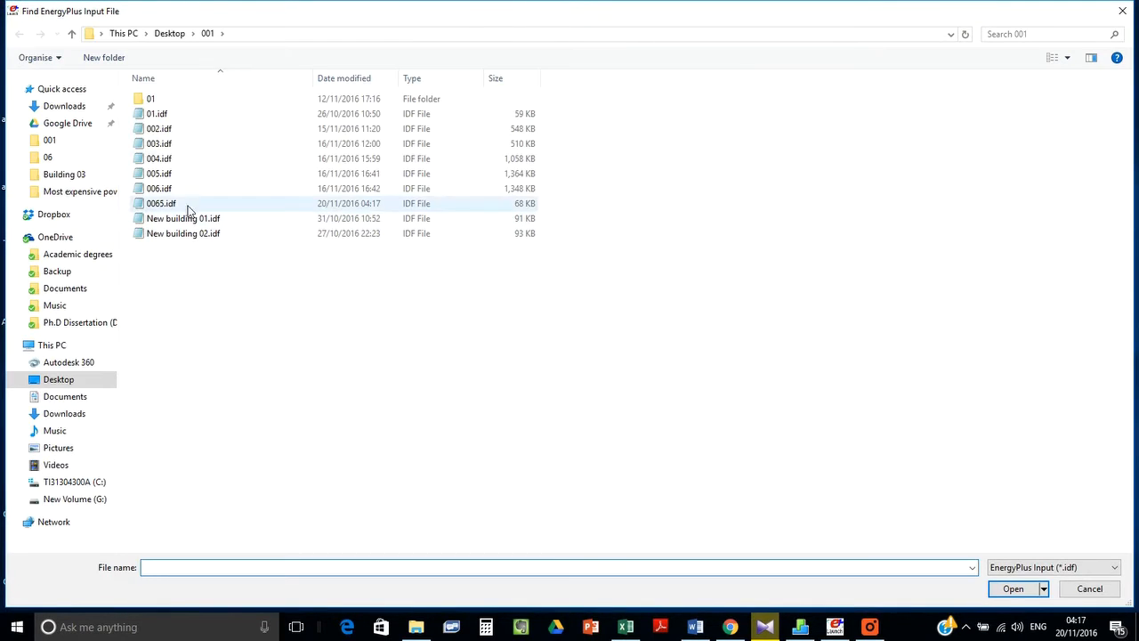
pyautogui.doubleClick(191, 203)
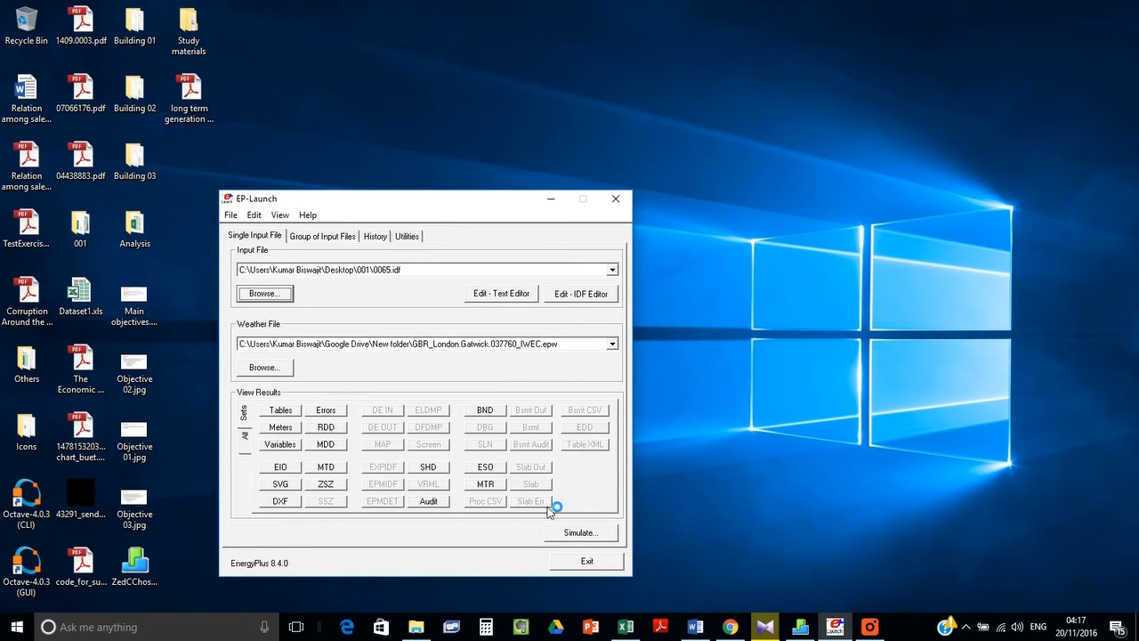
pyautogui.click(566, 532)
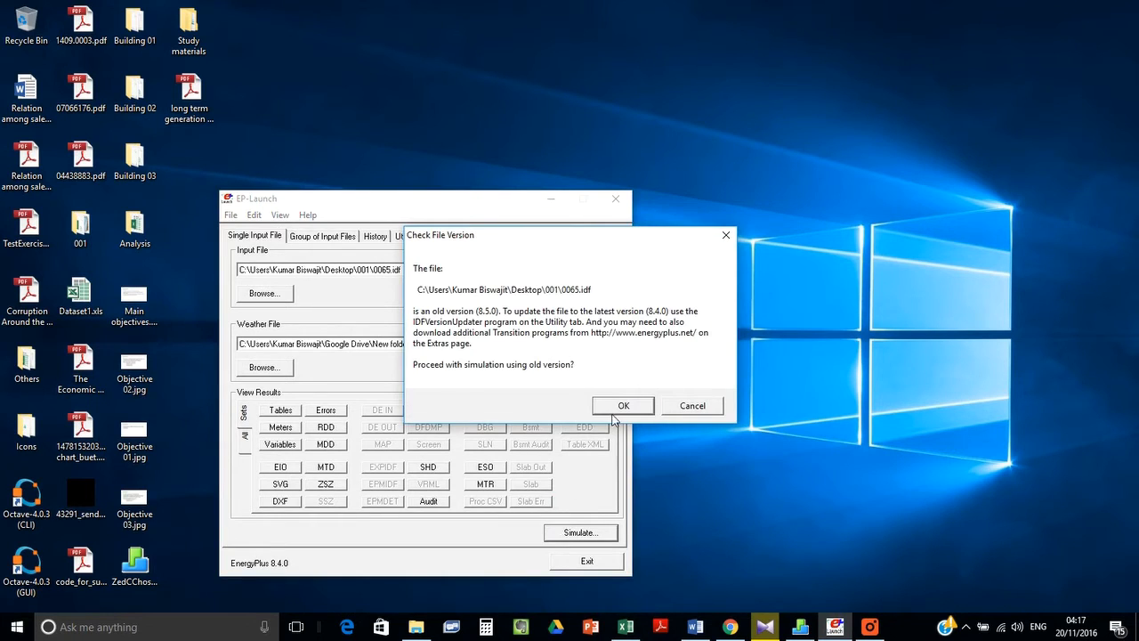
pyautogui.click(613, 410)
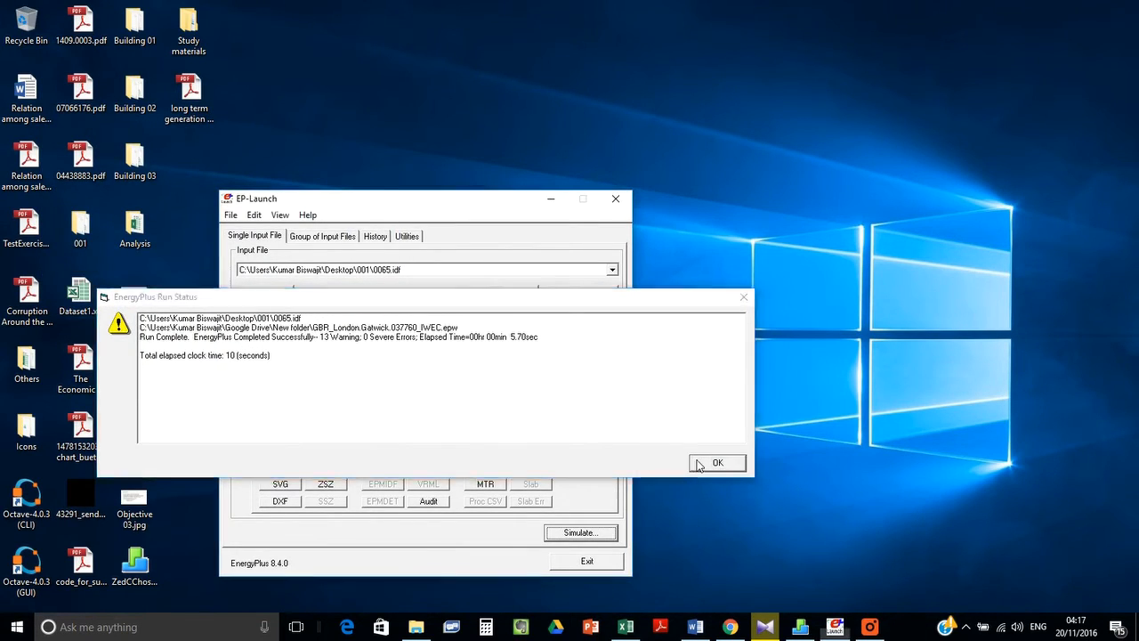
pyautogui.click(707, 464)
# Find "ASH" in the RDD results file and copy the three Zone Thermal Comfort ASHRAE 55 Simple Model output lines, closing the file
pyautogui.click(337, 427)
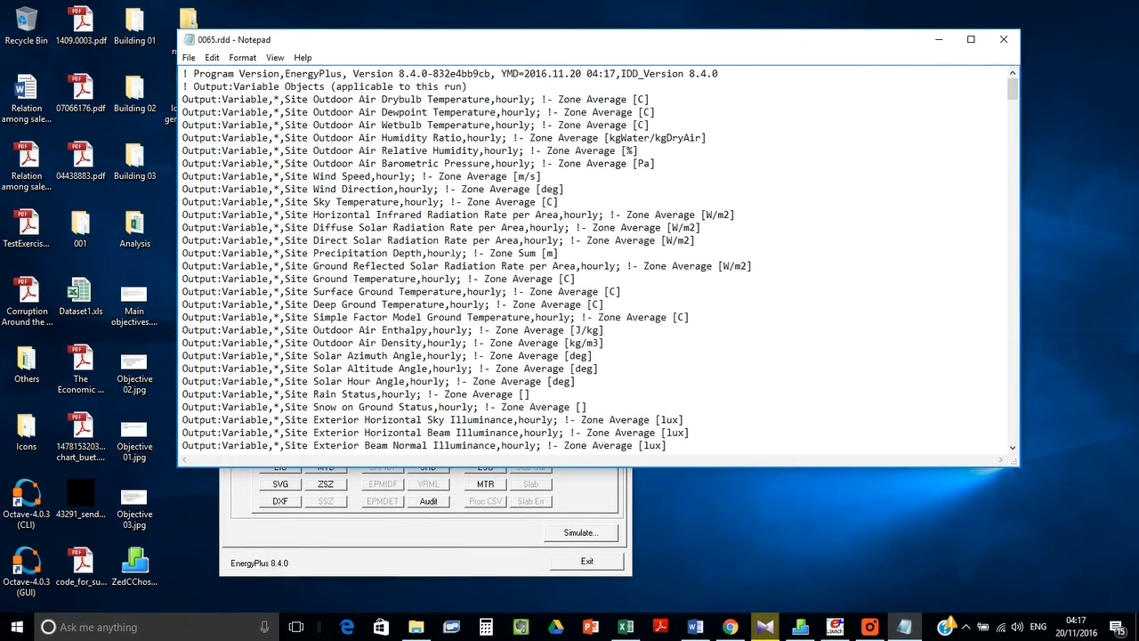
pyautogui.hotkey('ctrl', 'f')
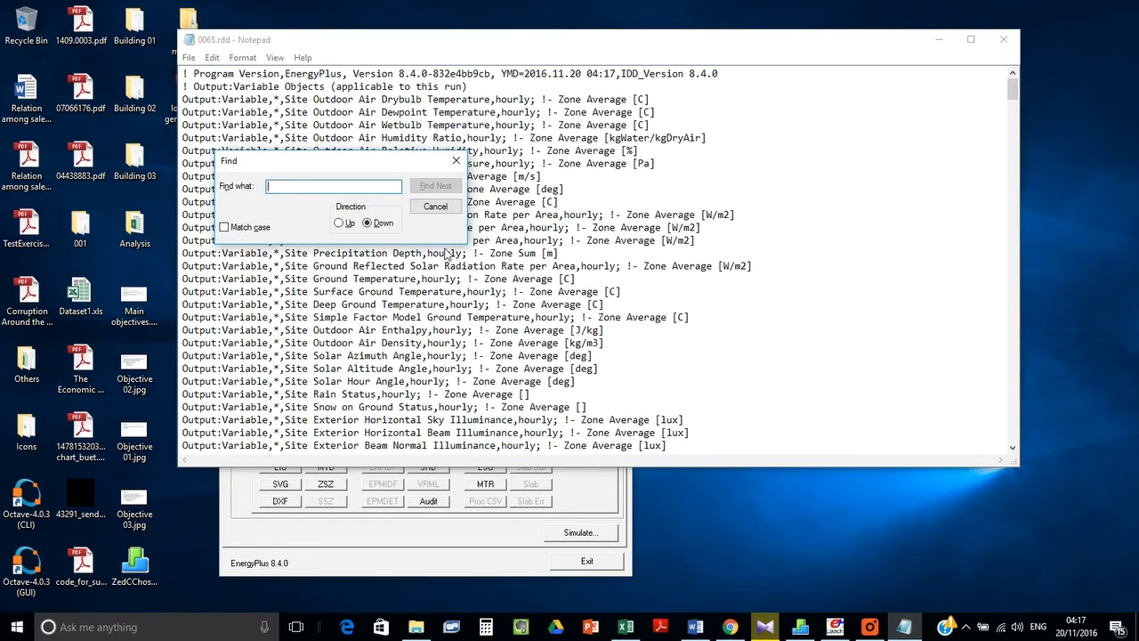
pyautogui.write('ASH')
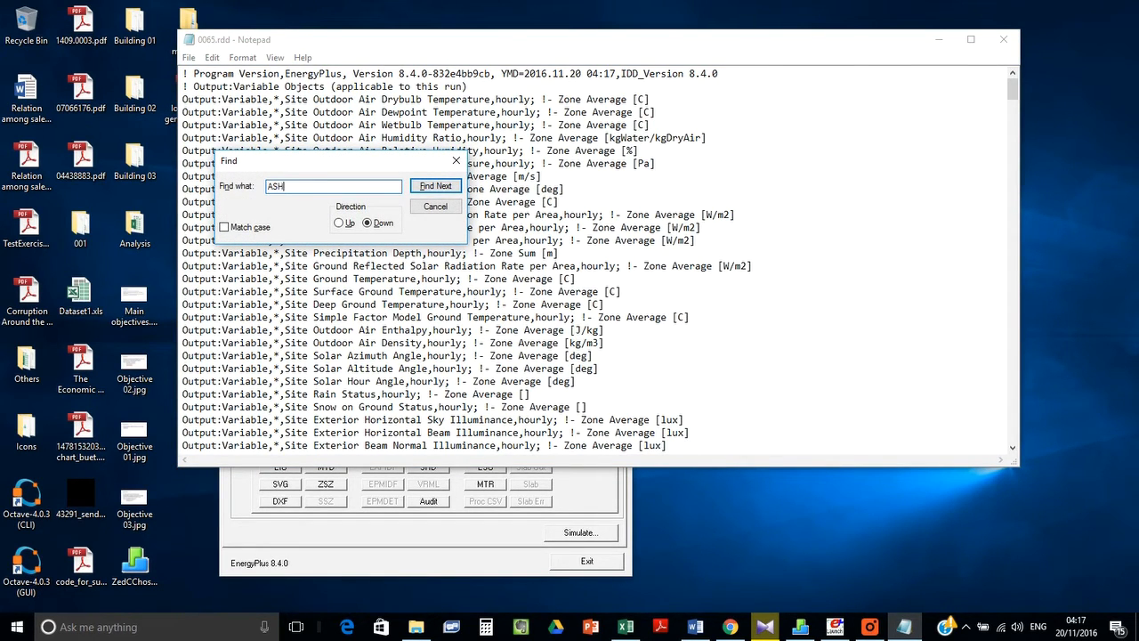
pyautogui.press('Return')
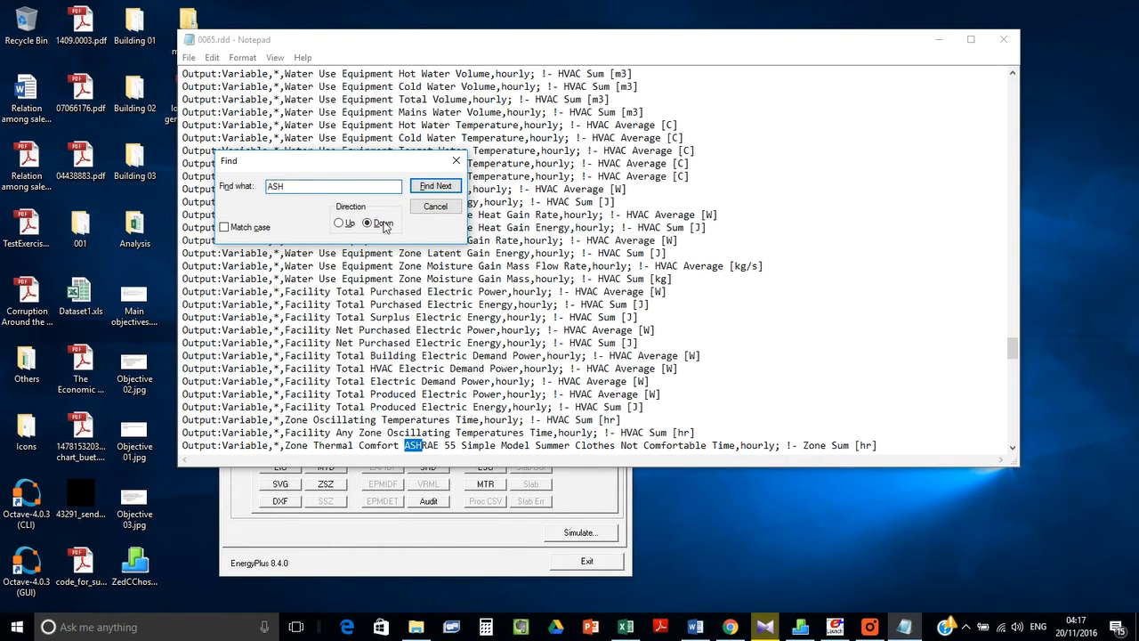
pyautogui.click(435, 205)
pyautogui.scroll(-2, 435, 205)
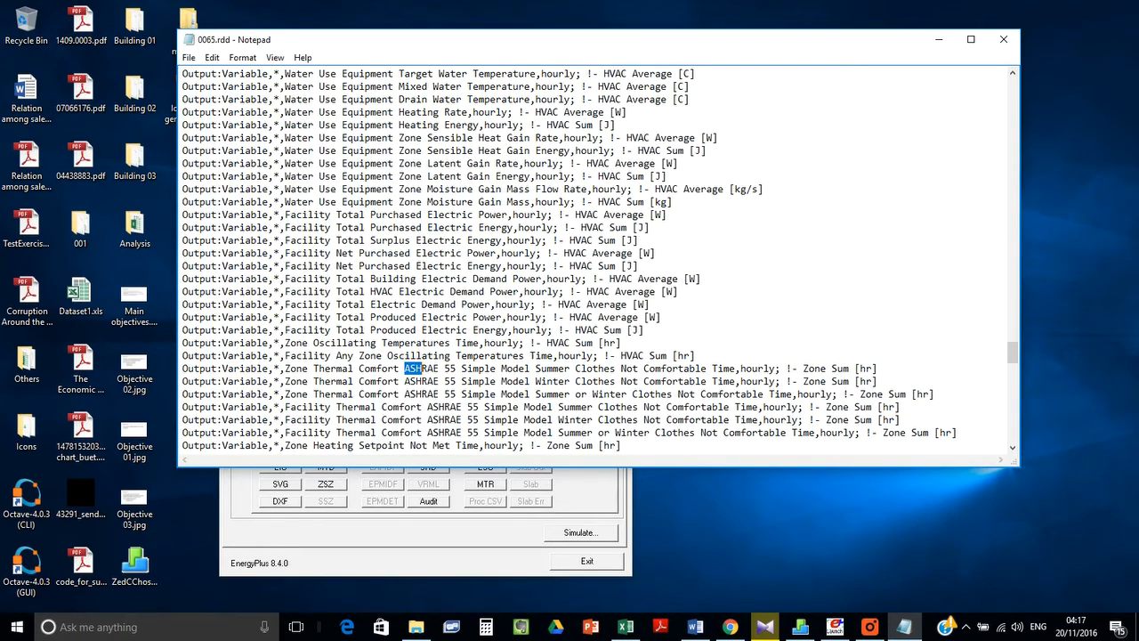
pyautogui.moveTo(934, 394); pyautogui.dragTo(171, 377)
pyautogui.hotkey('ctrl', 'c')
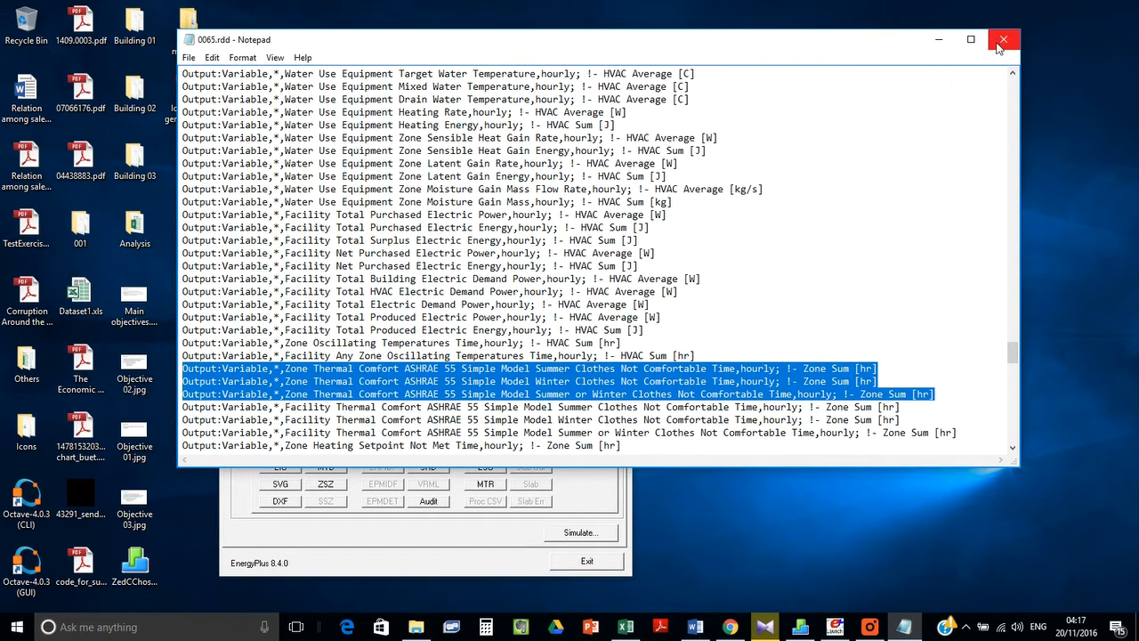
pyautogui.click(1003, 40)
# Paste the copied output variables into 0065.idf below the OutputControl:IlluminanceMap:Style entry, and close the file with its changes saved
pyautogui.click(501, 293)
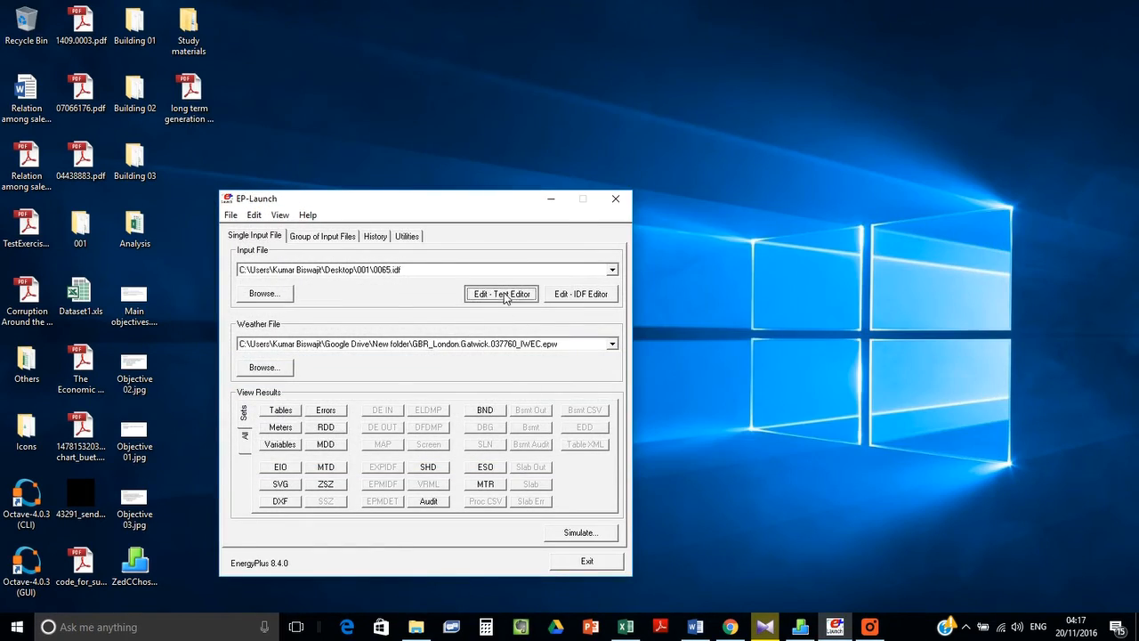
pyautogui.moveTo(1012, 87); pyautogui.dragTo(1027, 446)
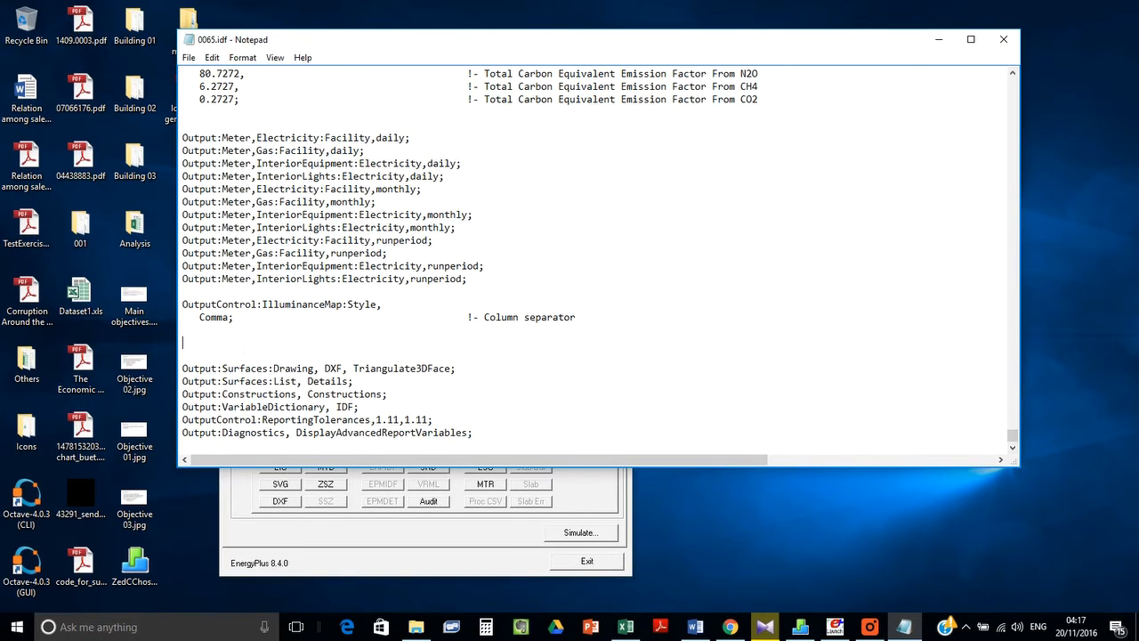
pyautogui.hotkey('ctrl', 'v')
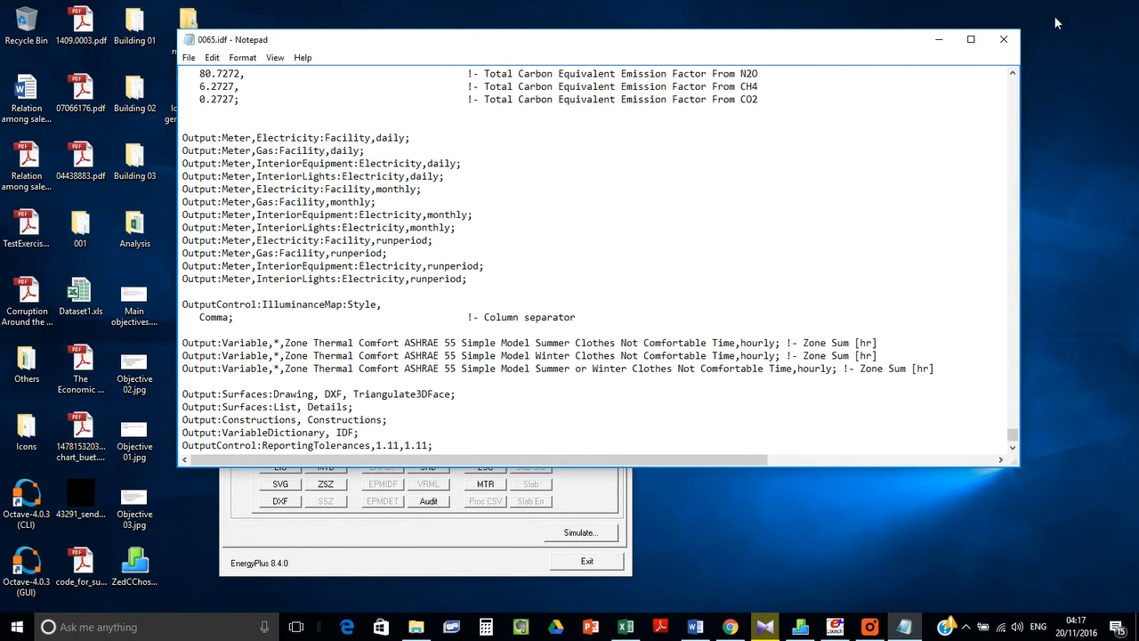
pyautogui.click(1003, 39)
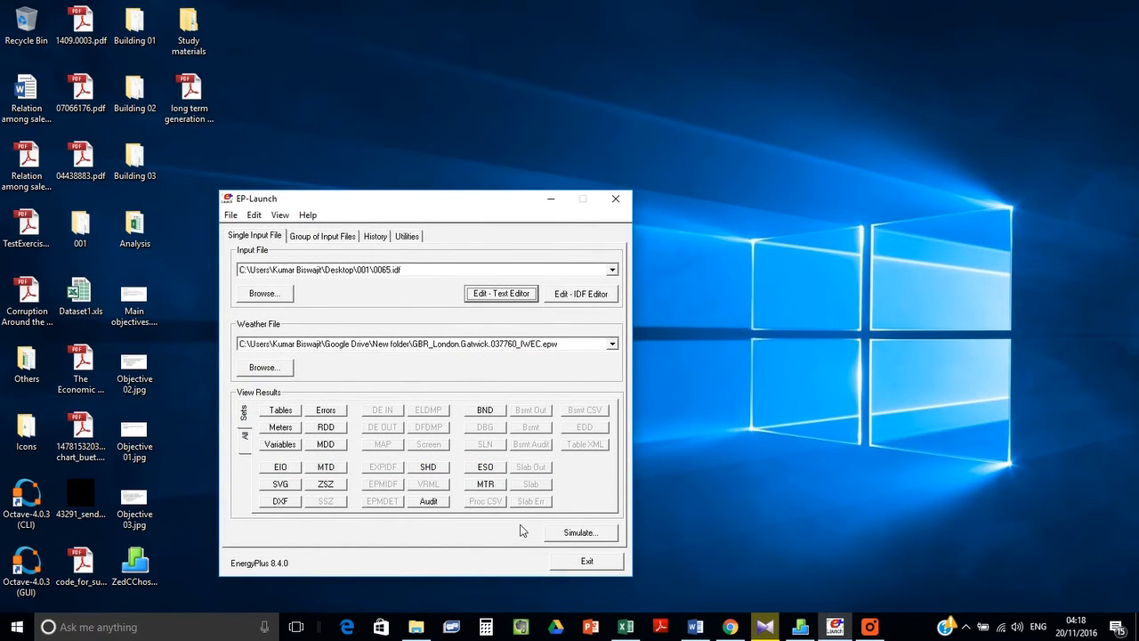
# Rerun the EnergyPlus simulation with the edited 0065.idf, accepting the file version mismatch
pyautogui.click(569, 538)
pyautogui.click(603, 407)
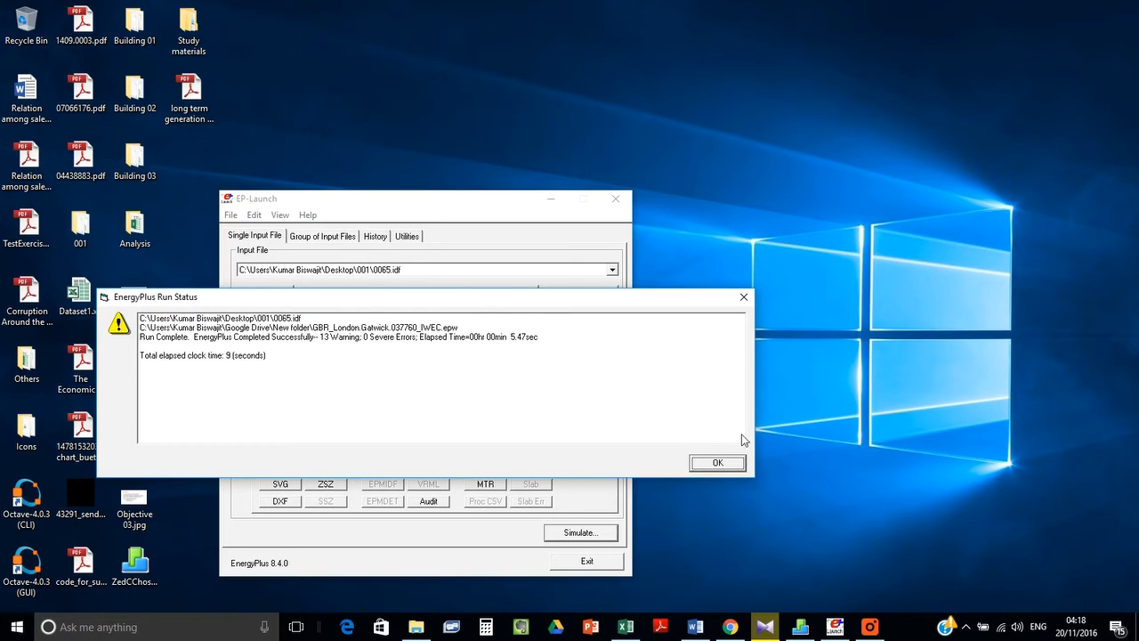
pyautogui.click(716, 465)
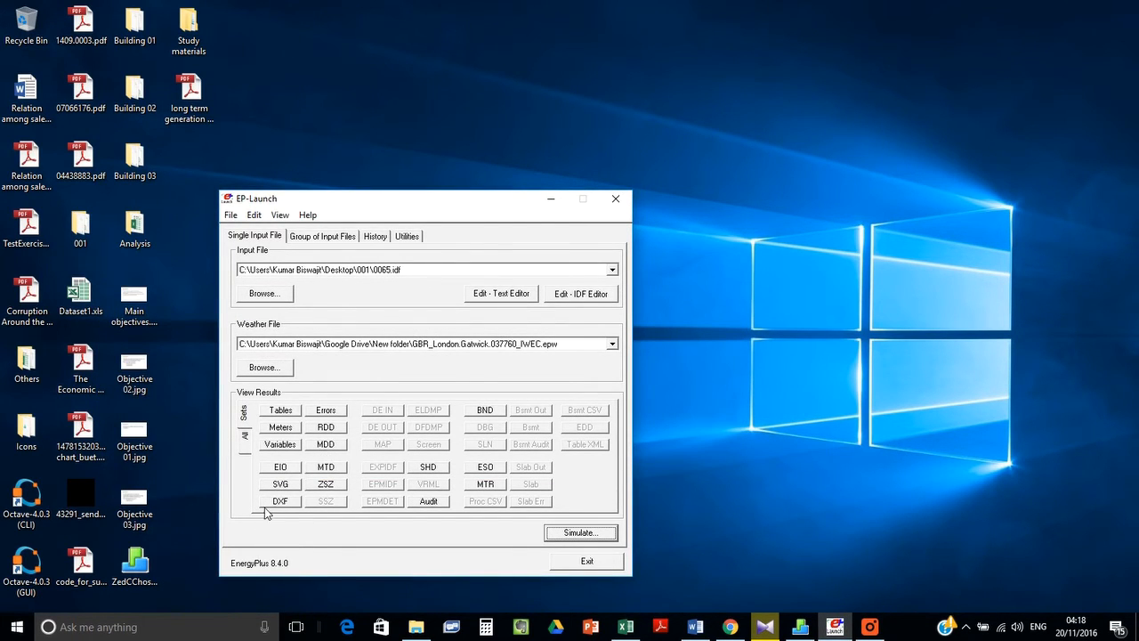
# Open the simulated variables as a spreadsheet and fit columns B and C to their full headers
pyautogui.click(283, 445)
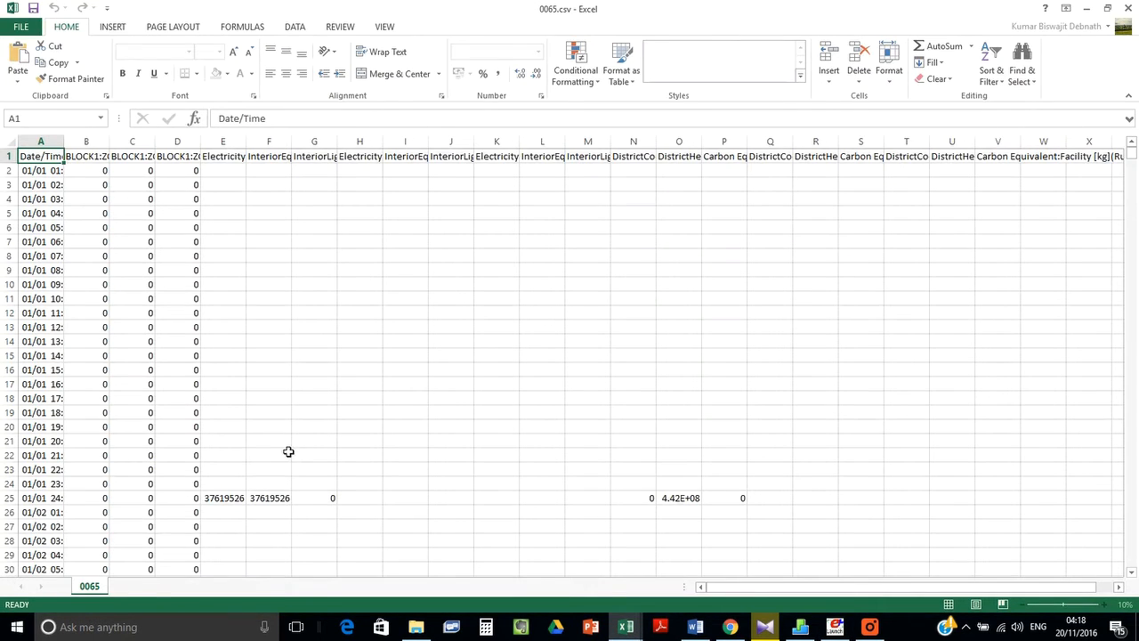
pyautogui.doubleClick(112, 143)
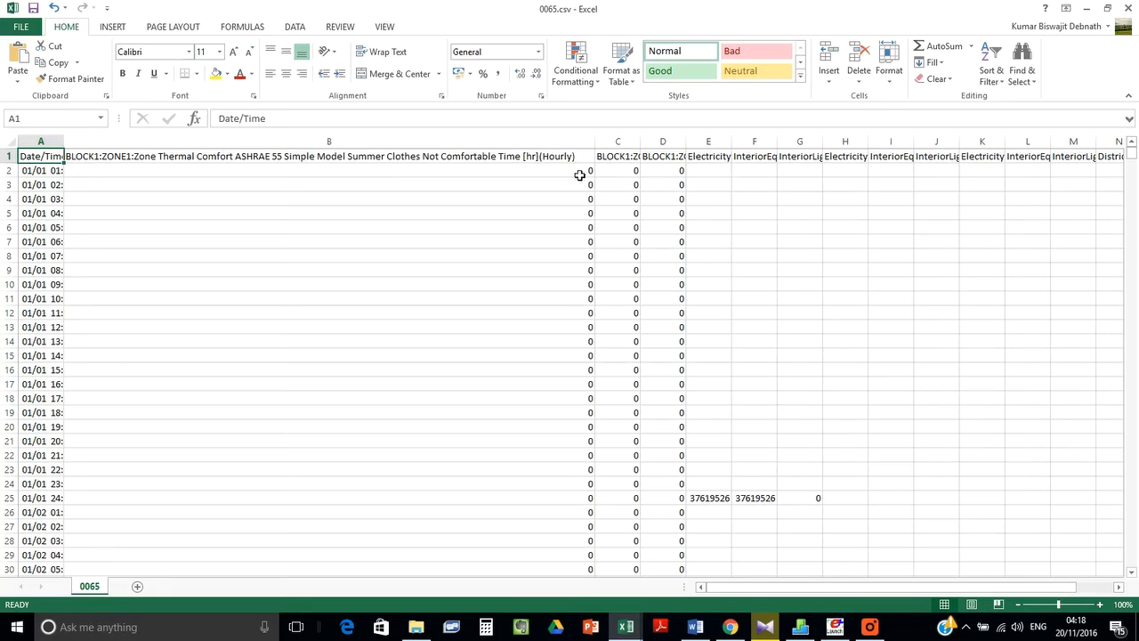
pyautogui.doubleClick(639, 142)
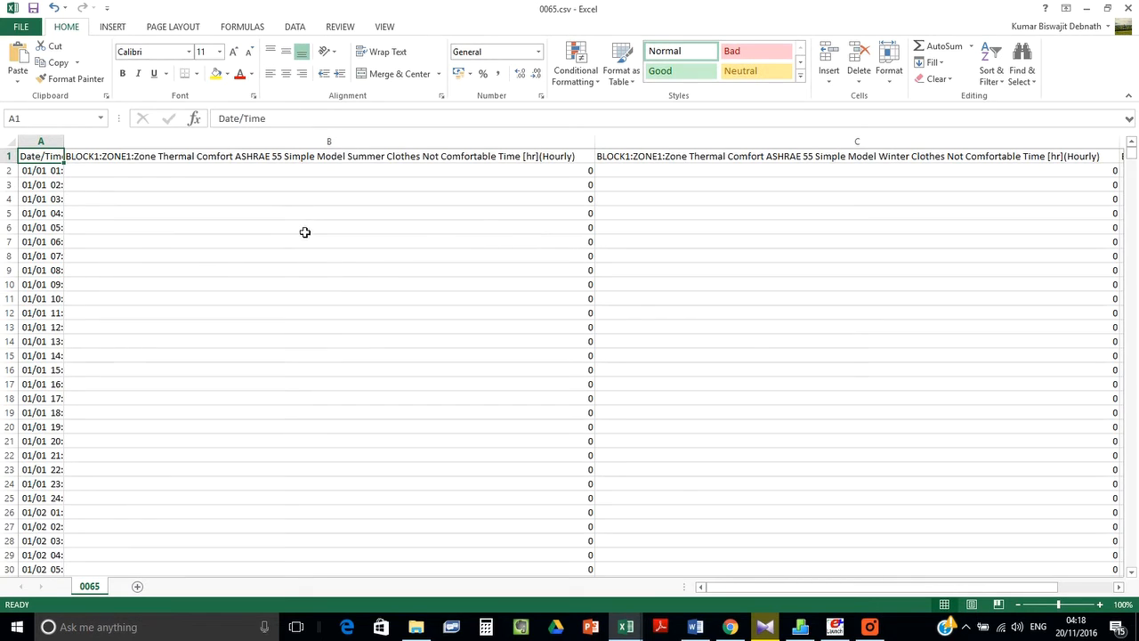
# Examine the hourly Summer Clothes Not Comfortable Time values in column B through the first days of January
pyautogui.click(586, 174)
pyautogui.click(580, 199)
pyautogui.click(577, 228)
pyautogui.scroll(-15, 573, 327)
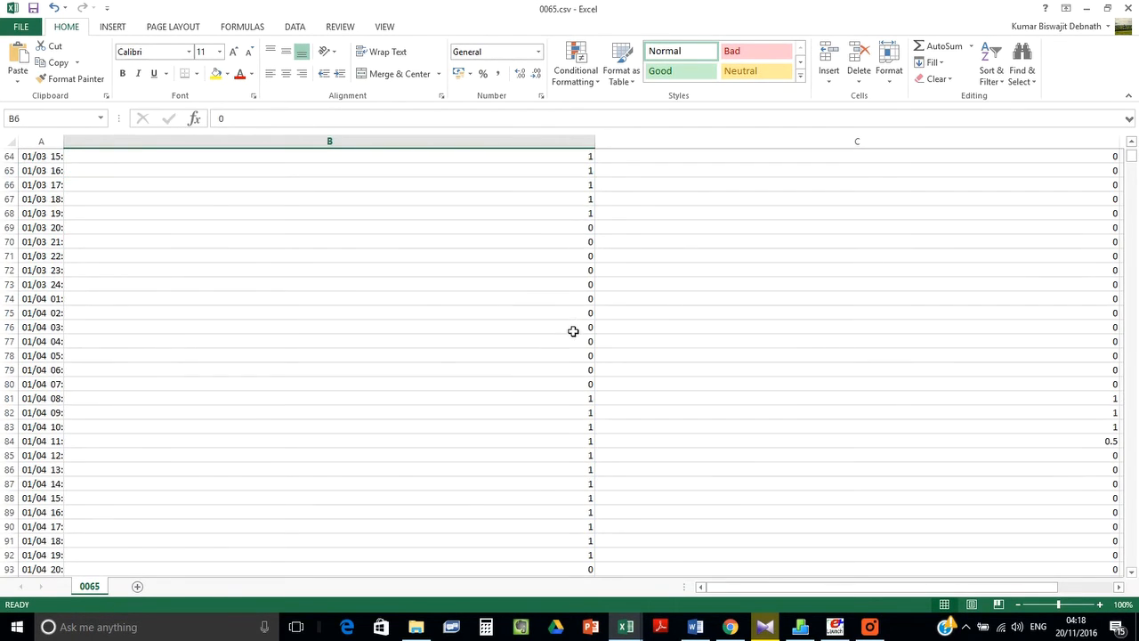
pyautogui.click(554, 284)
pyautogui.click(549, 316)
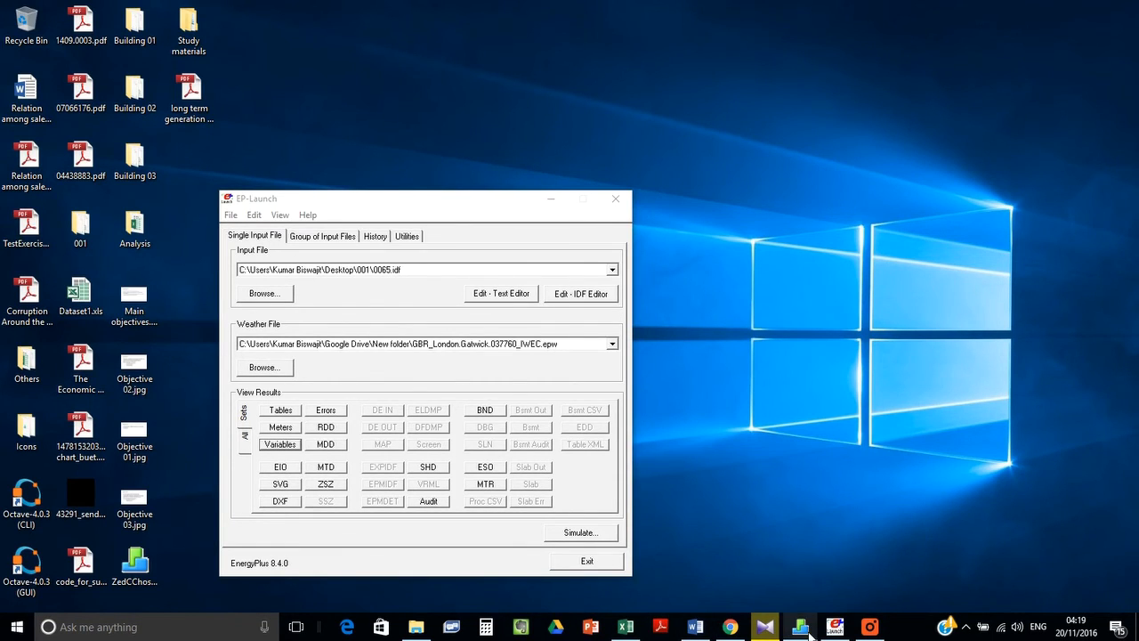
# Switch to DesignBuilder and change the building's natural ventilation model option from Scheduled to Calculated
pyautogui.click(800, 626)
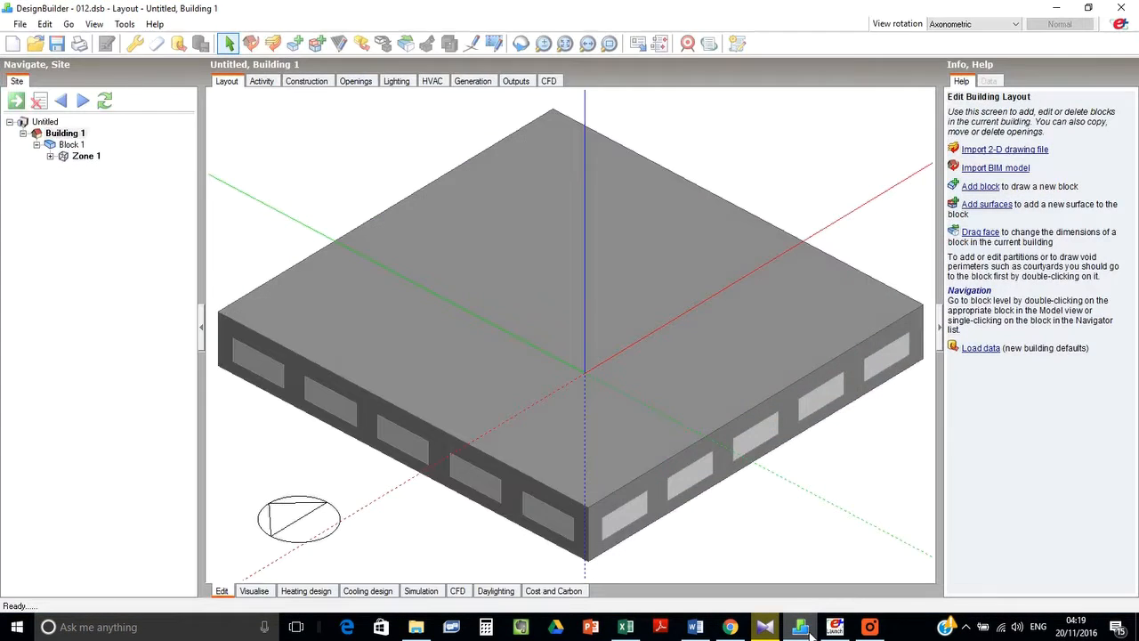
pyautogui.click(44, 24)
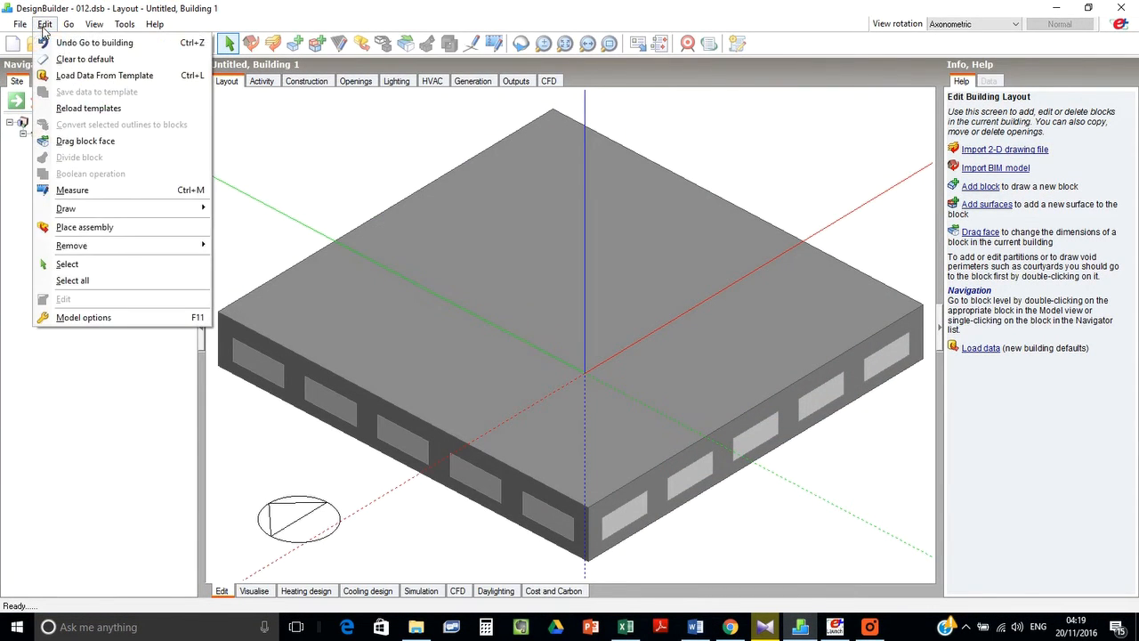
pyautogui.click(133, 317)
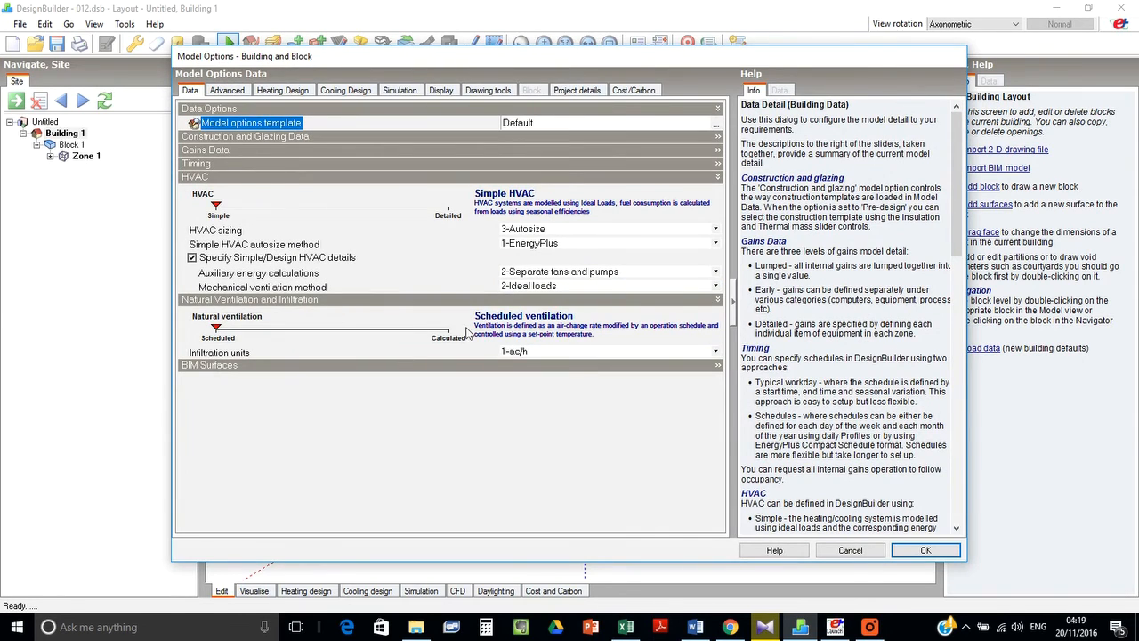
pyautogui.click(453, 333)
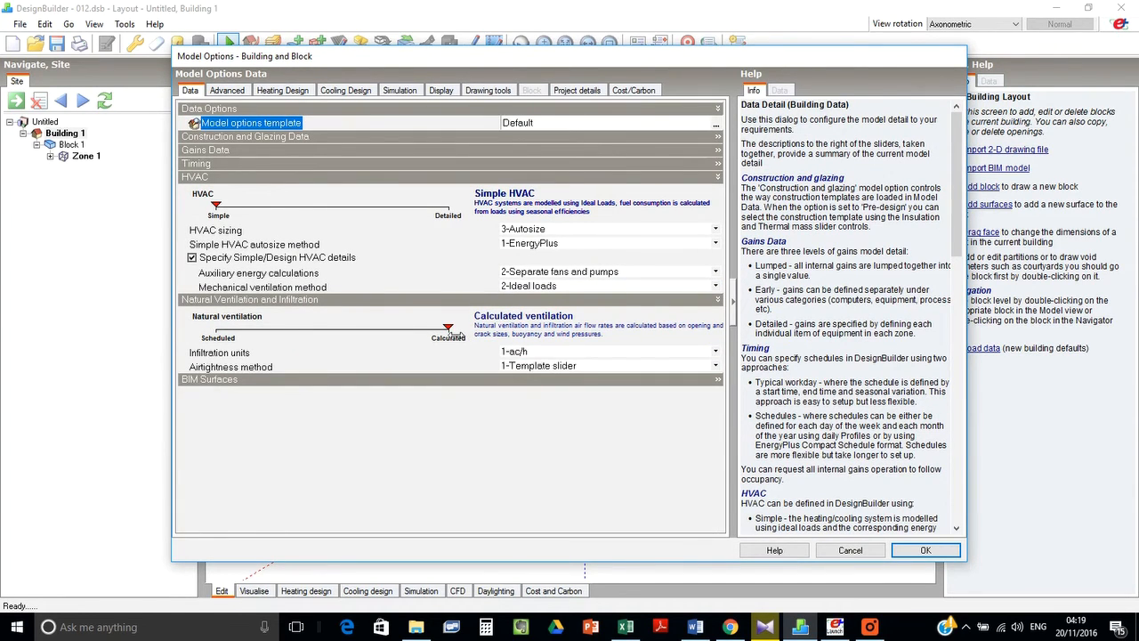
pyautogui.click(925, 551)
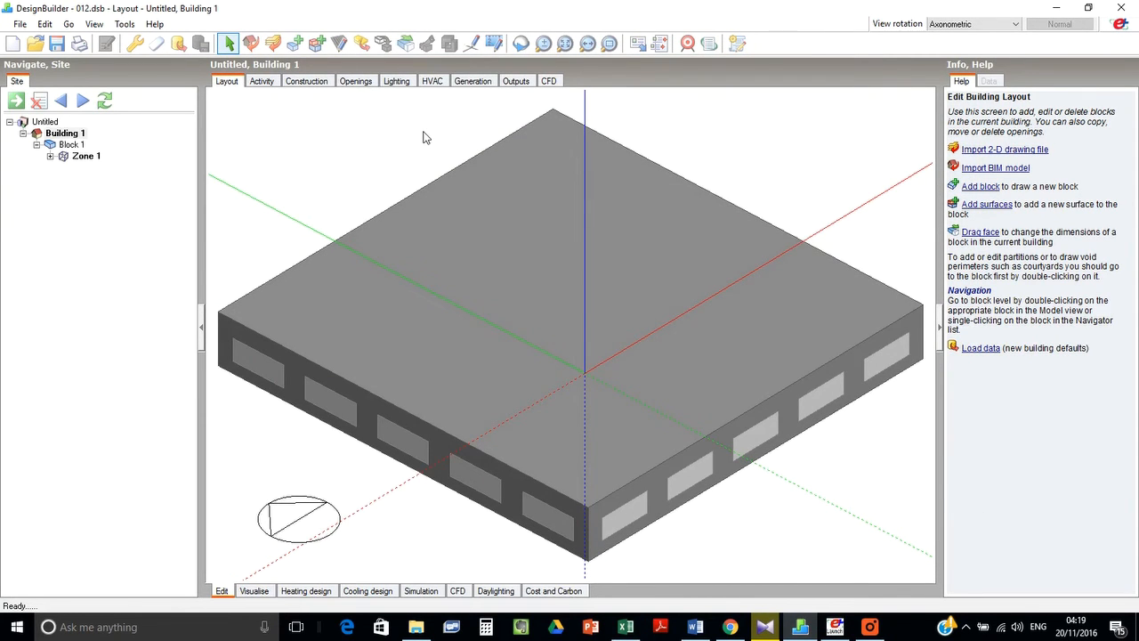
# Review Building 1's HVAC, activity and construction settings under calculated ventilation, and return to the layout view
pyautogui.click(435, 82)
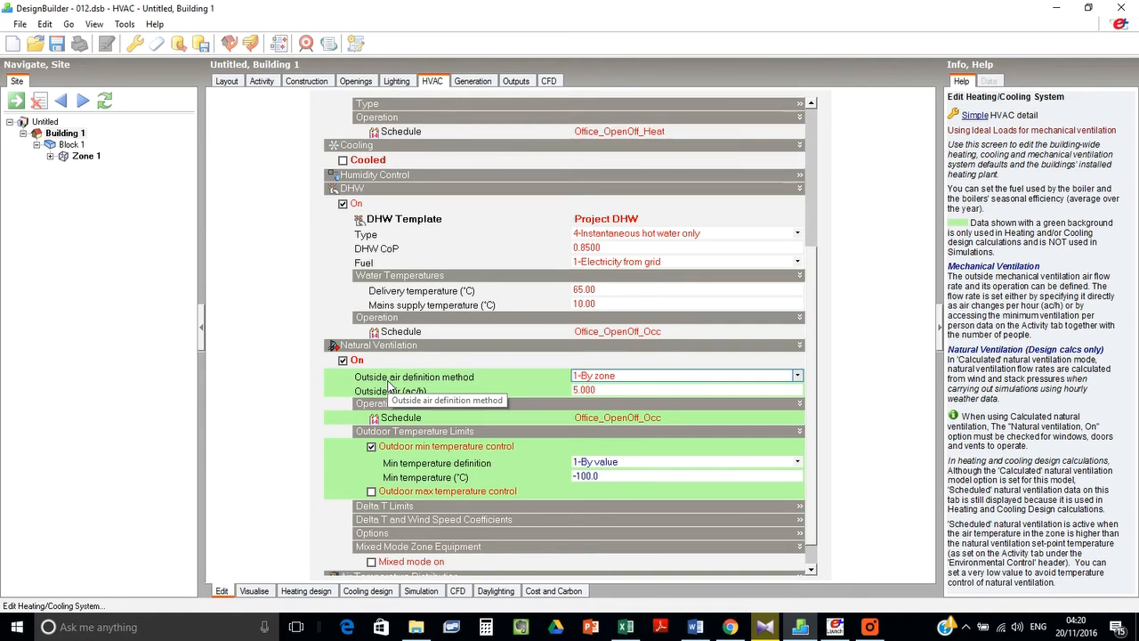
pyautogui.click(263, 80)
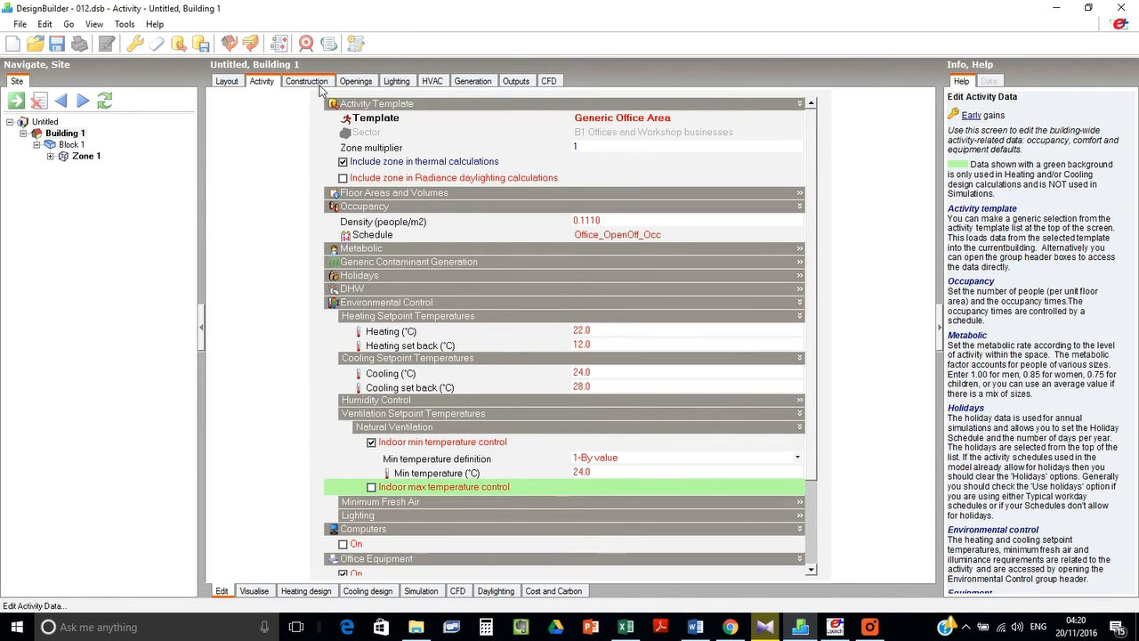
pyautogui.click(316, 82)
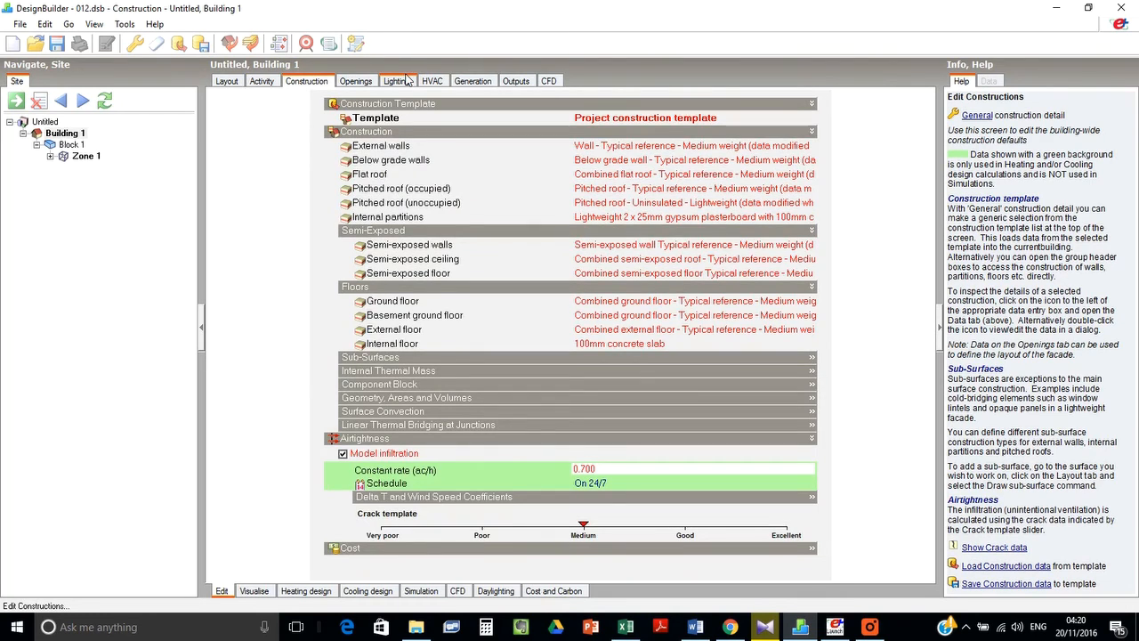
pyautogui.click(230, 82)
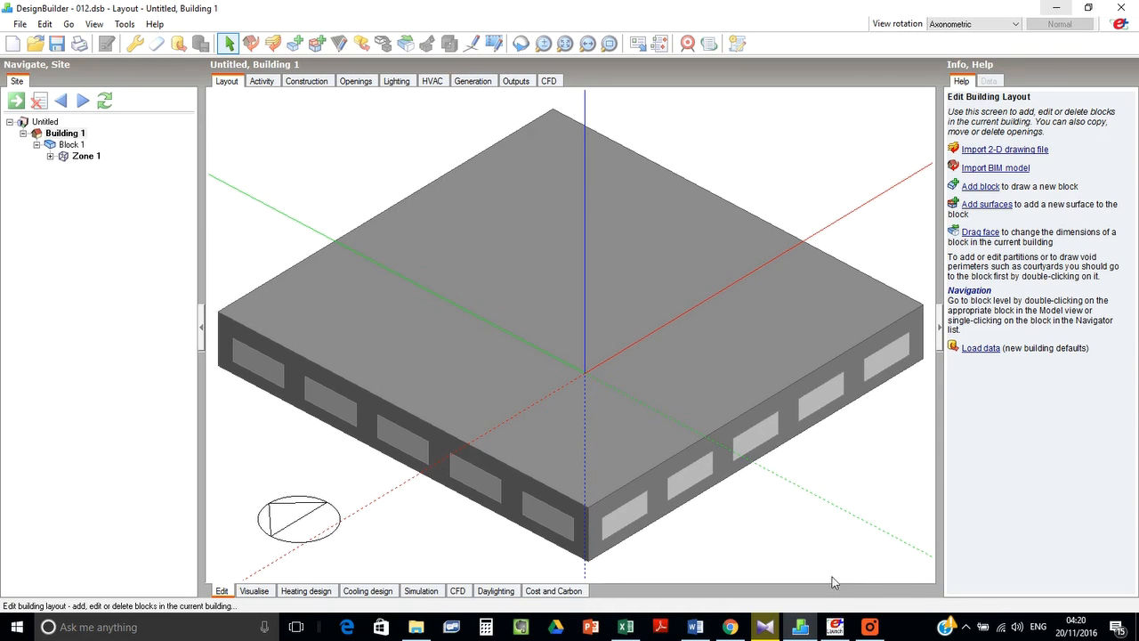
pyautogui.moveTo(834, 626)
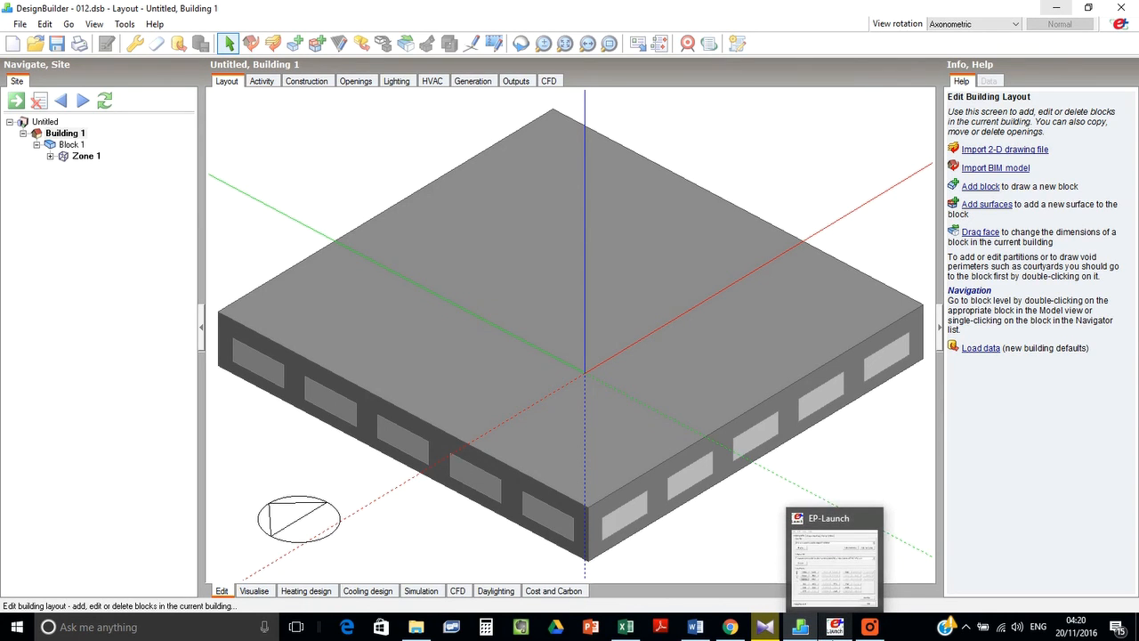
pyautogui.click(869, 627)
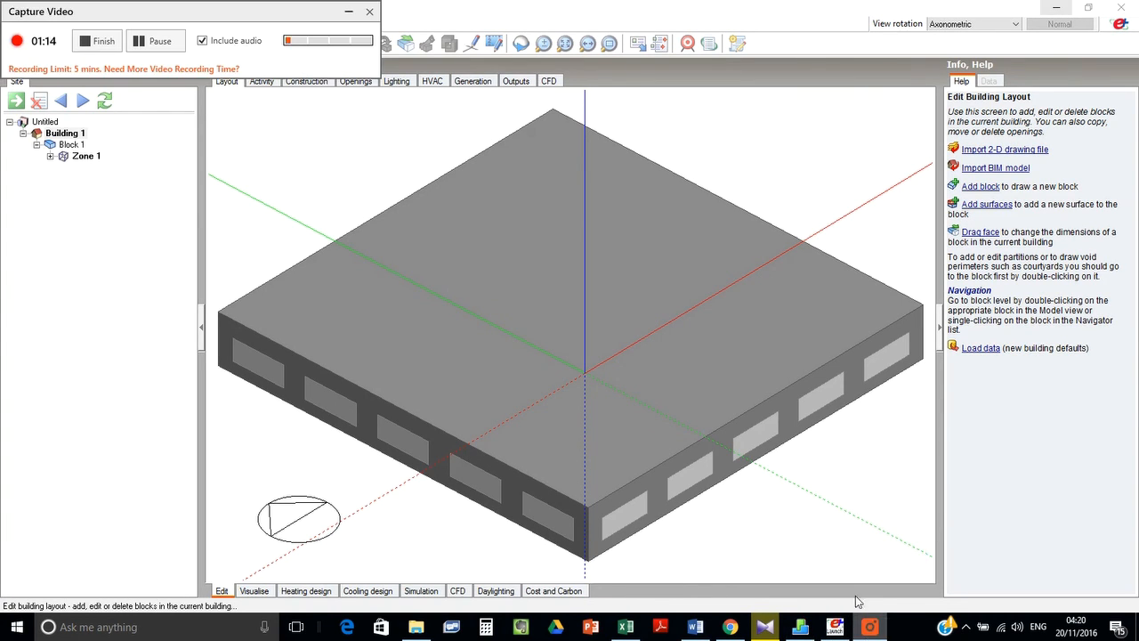